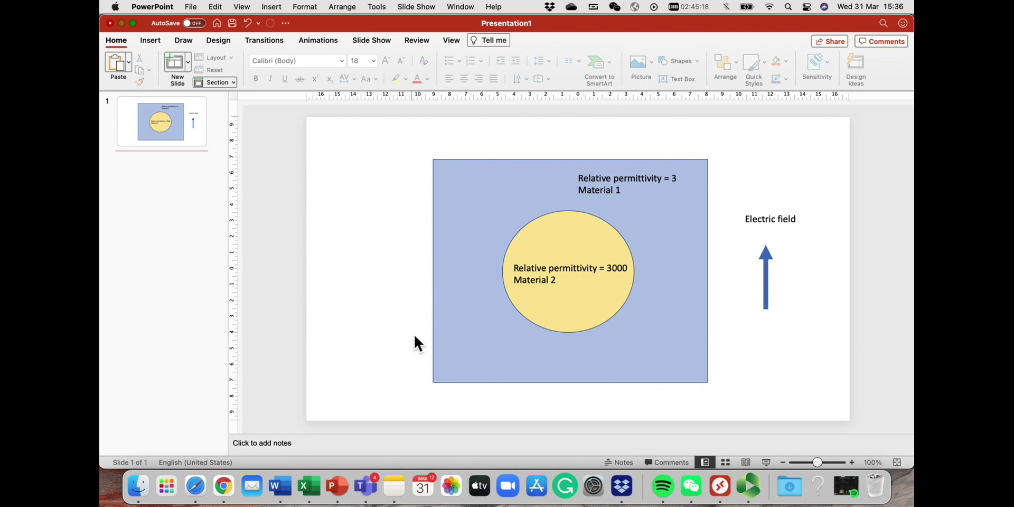
# - Switch to the remote ANSYS session and clear the database to start a new model
pyautogui.hotkey('ctrl', 'Up')
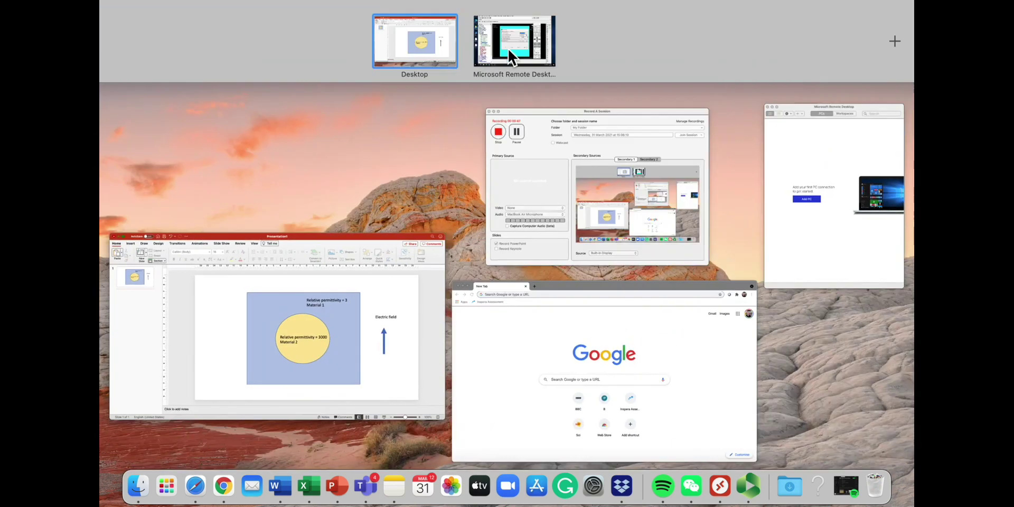
pyautogui.click(508, 49)
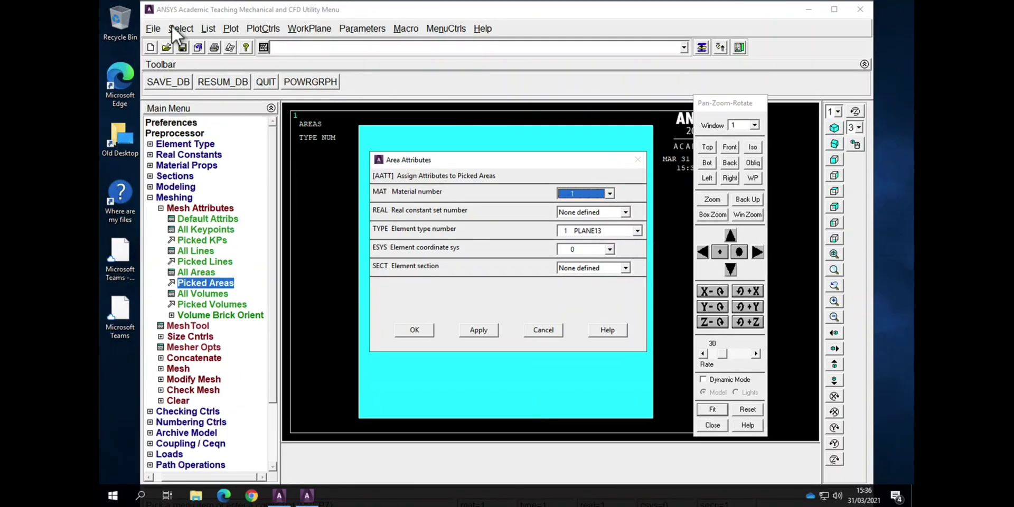
pyautogui.click(161, 28)
pyautogui.click(163, 42)
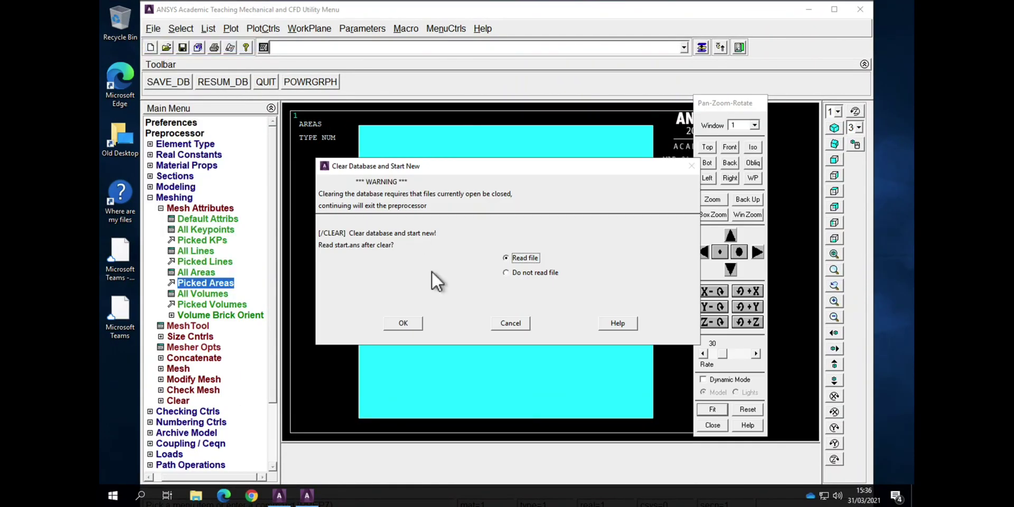
pyautogui.click(415, 319)
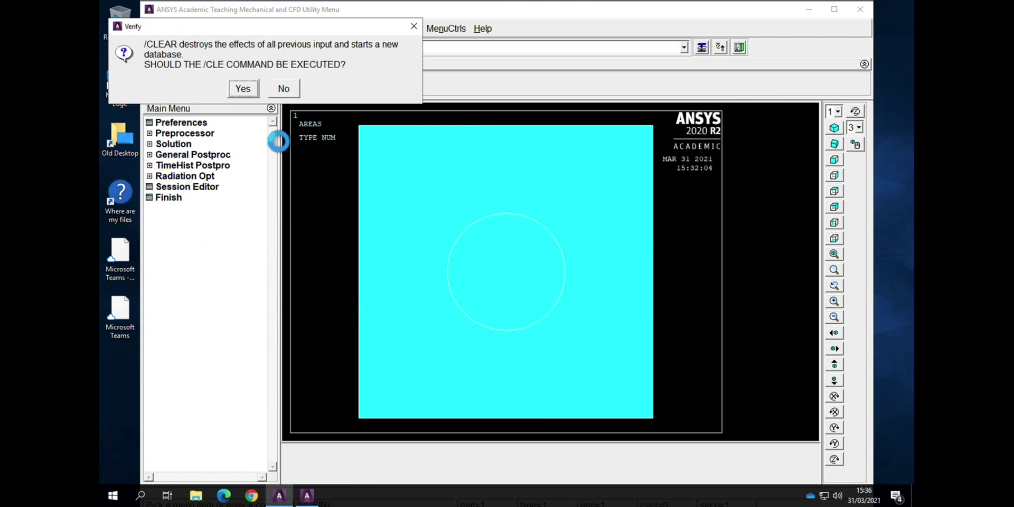
pyautogui.click(243, 89)
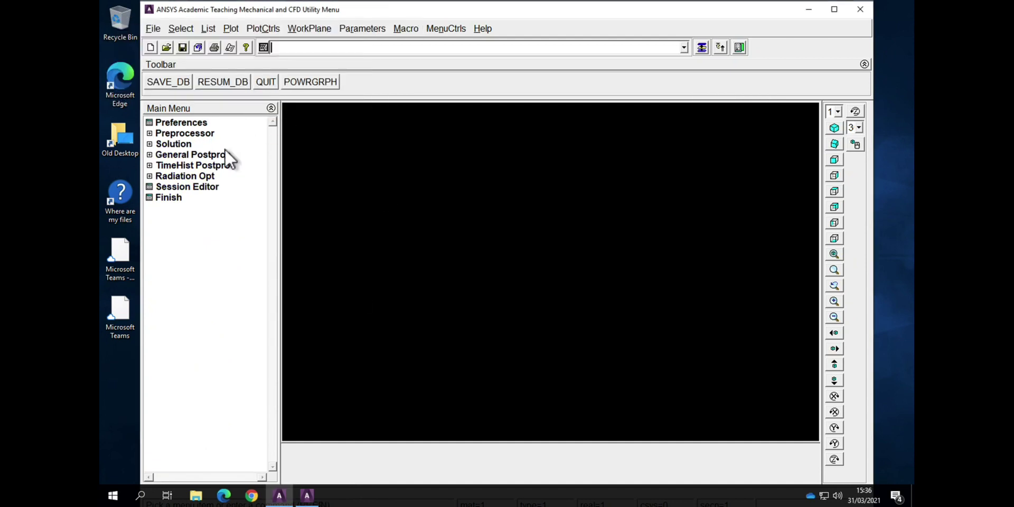
# - Limit the menu Preferences to the Structural and Electric disciplines
pyautogui.click(194, 125)
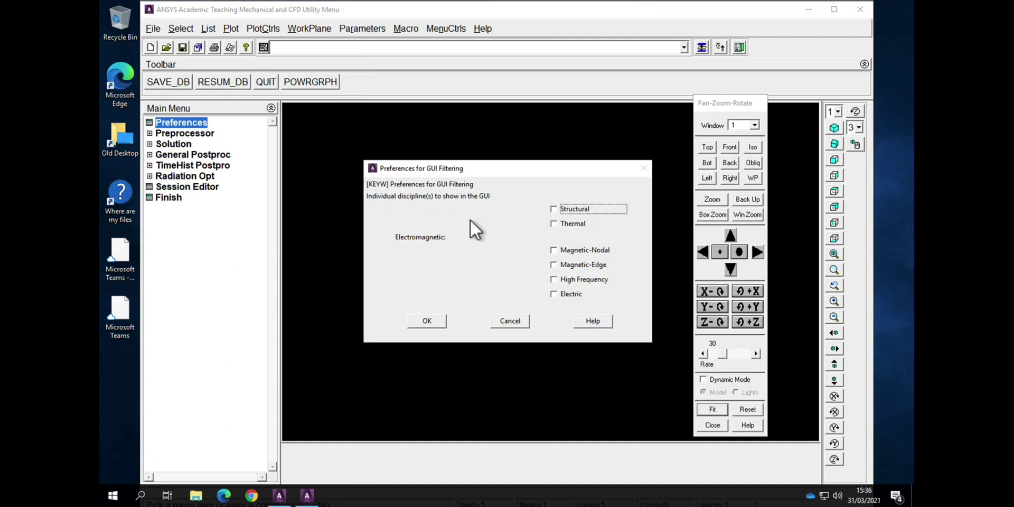
pyautogui.click(560, 295)
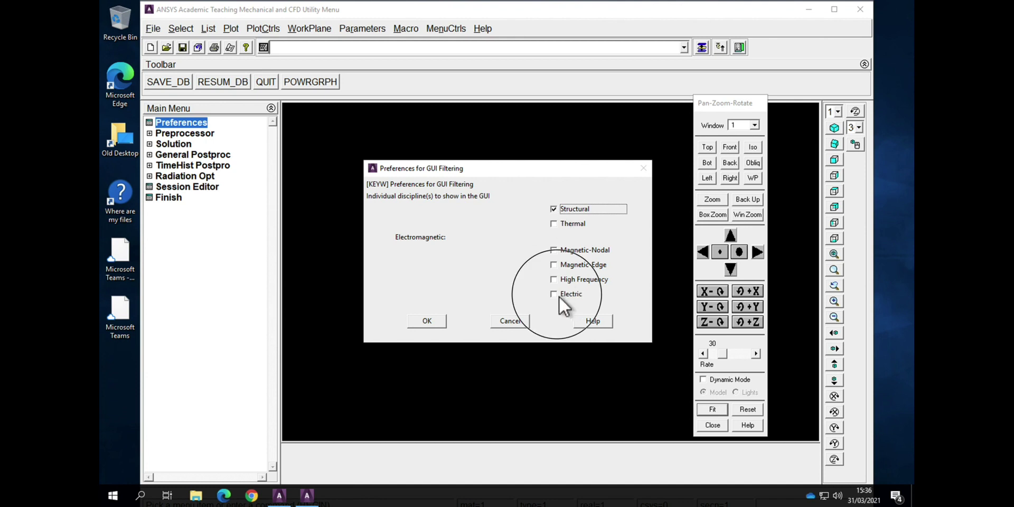
pyautogui.click(435, 320)
# - Add element type 1 as Coupled Field Vector Quad 13 (PLANE13)
pyautogui.click(185, 136)
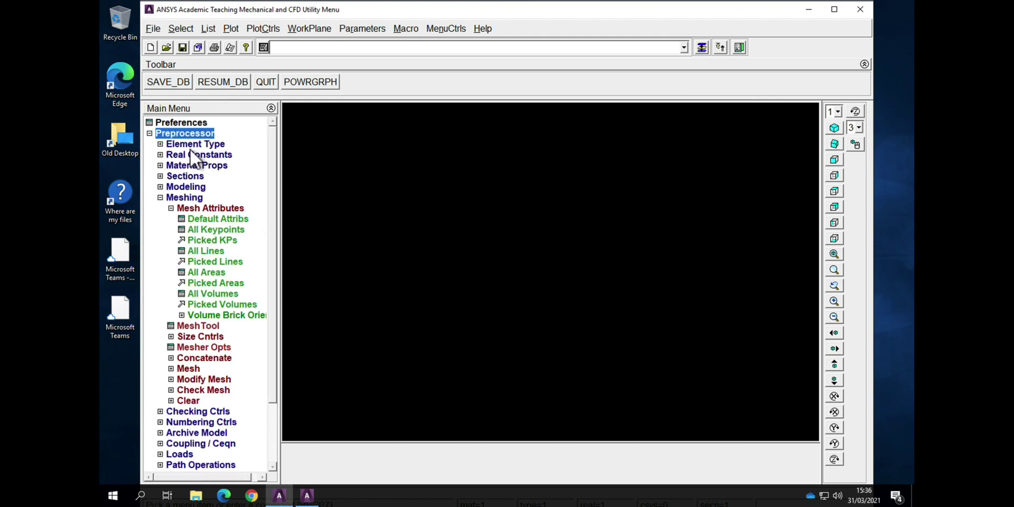
pyautogui.click(187, 144)
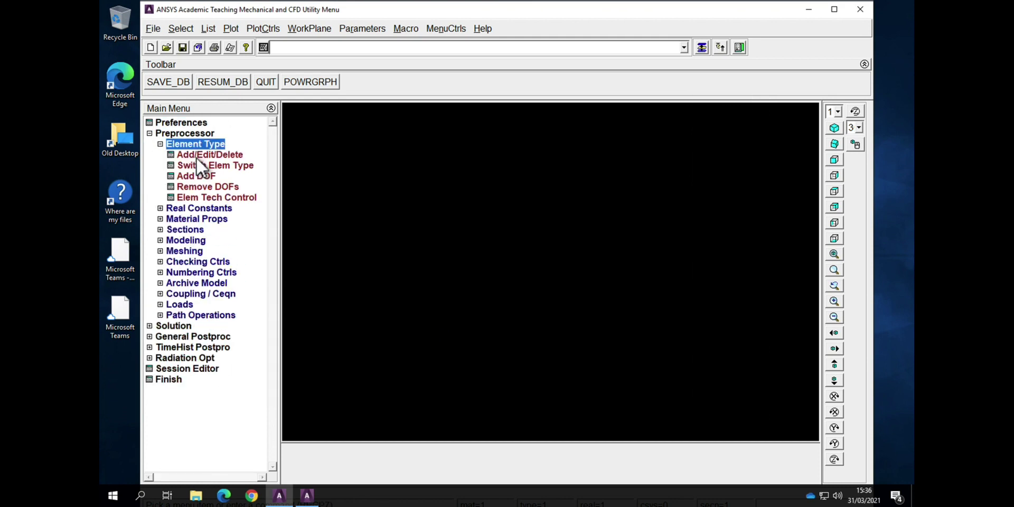
pyautogui.click(197, 156)
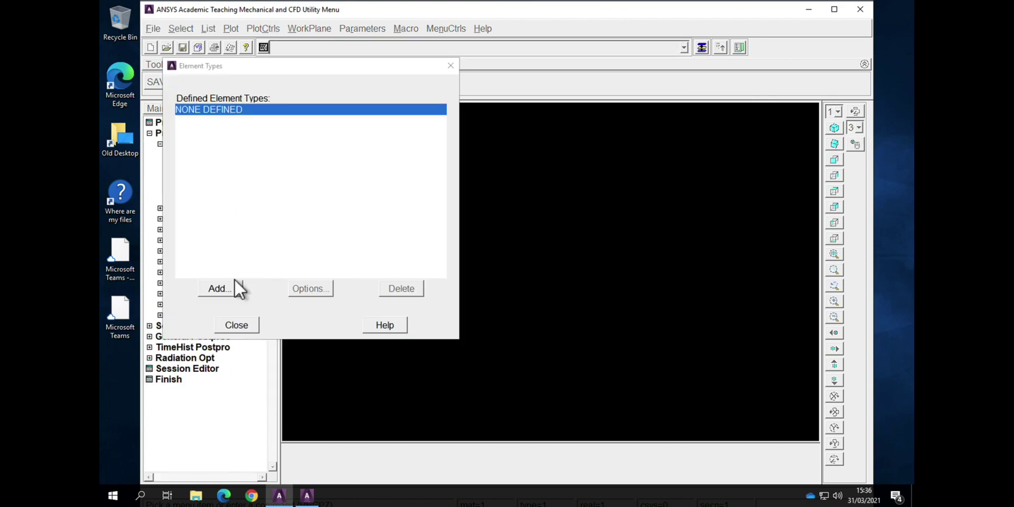
pyautogui.click(234, 288)
pyautogui.click(585, 252)
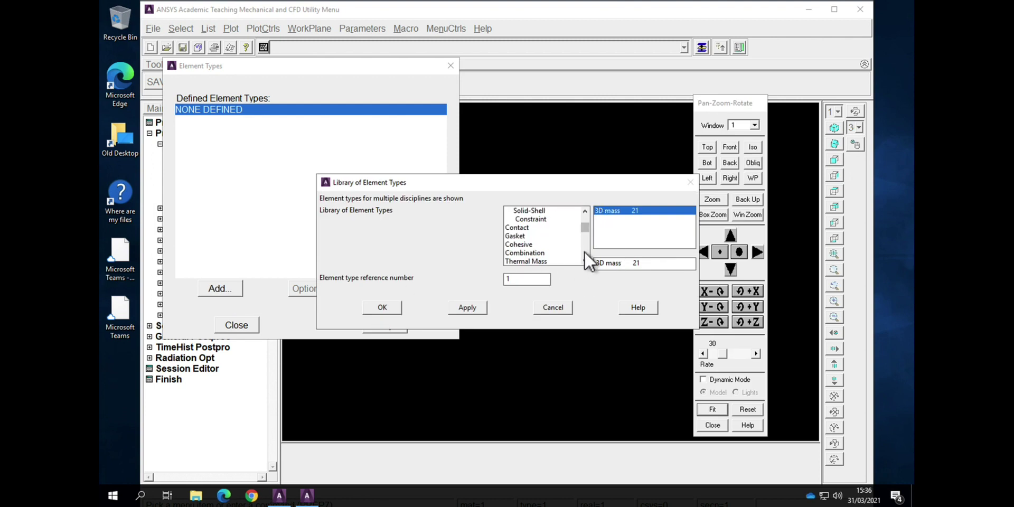
pyautogui.click(584, 253)
pyautogui.click(584, 252)
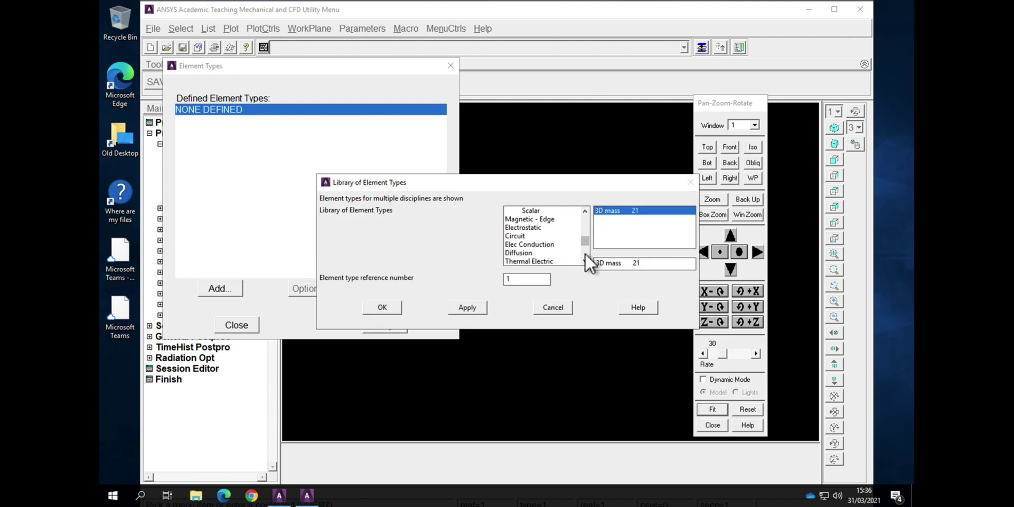
pyautogui.click(585, 253)
pyautogui.click(533, 219)
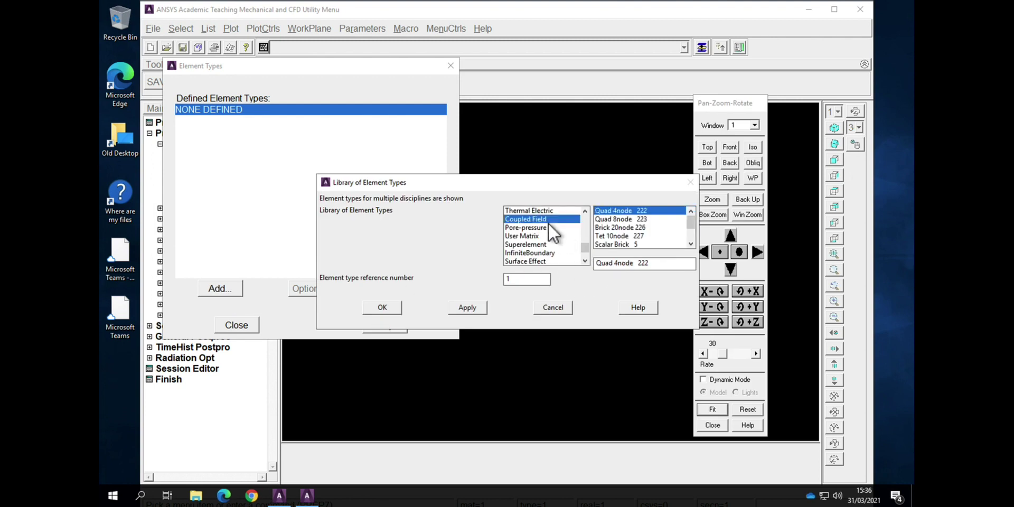
pyautogui.click(691, 236)
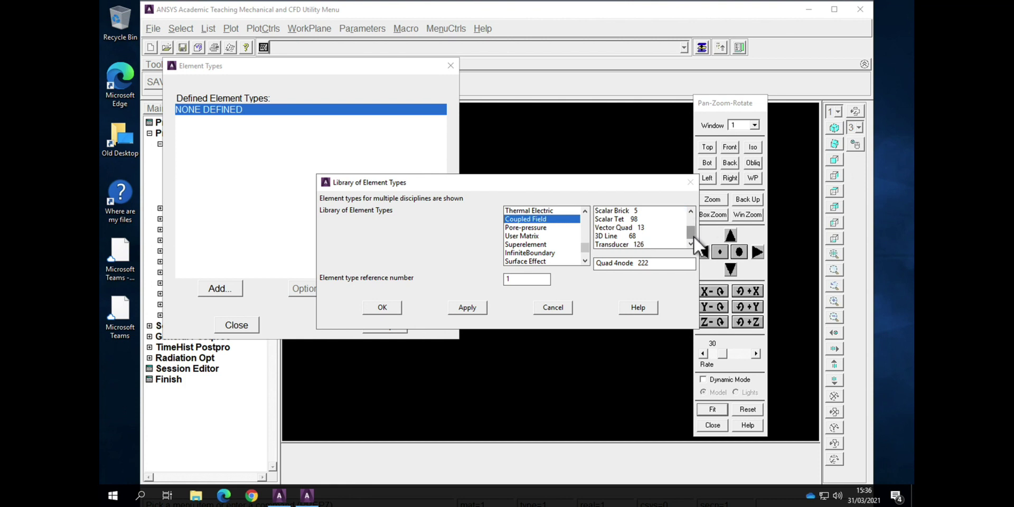
pyautogui.click(649, 228)
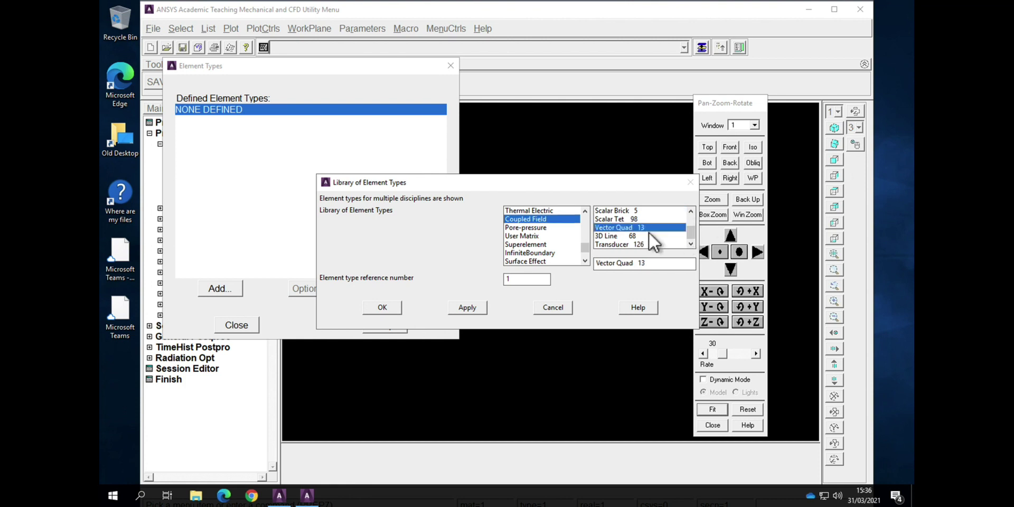
pyautogui.click(391, 312)
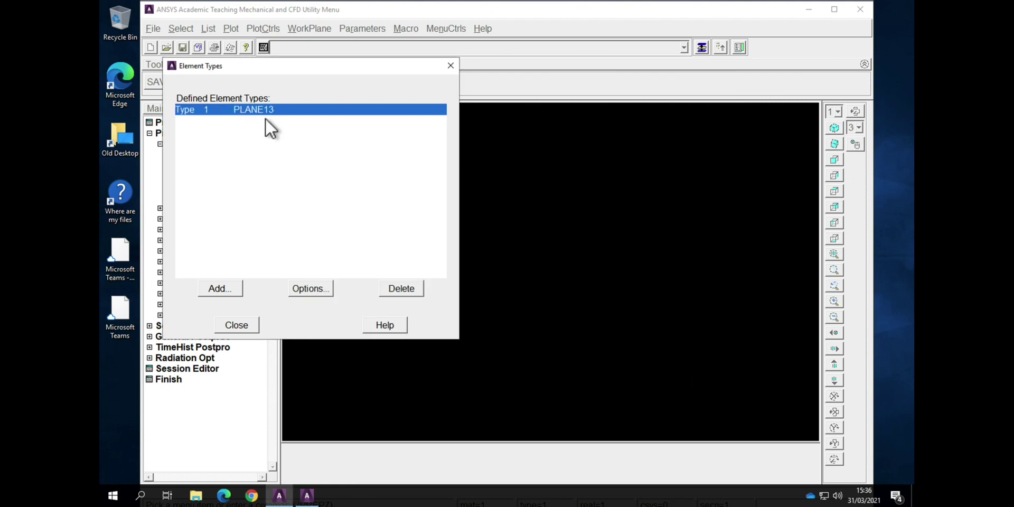
# - Set PLANE13 option K1 to UX UY VOLT degrees of freedom
pyautogui.click(299, 288)
pyautogui.click(575, 210)
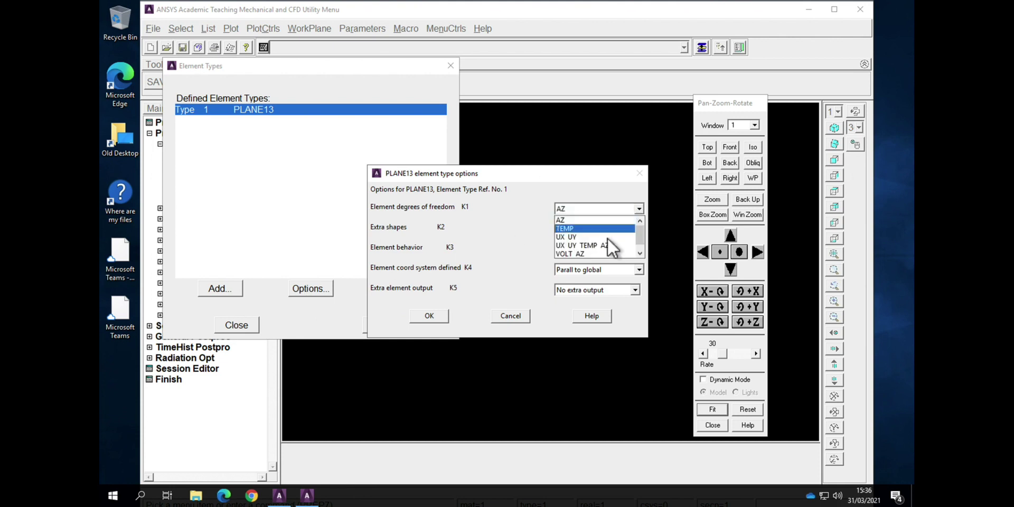
pyautogui.click(641, 254)
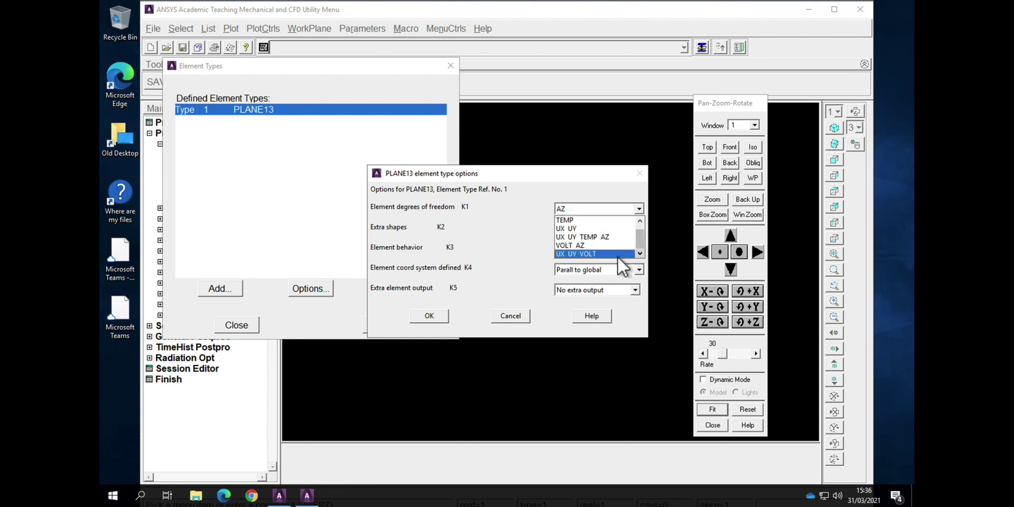
pyautogui.click(617, 254)
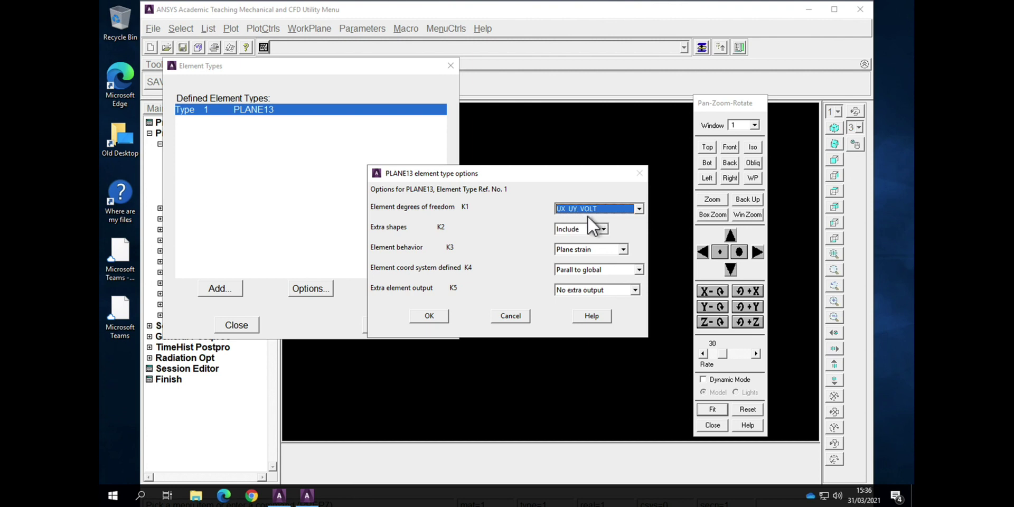
pyautogui.click(428, 315)
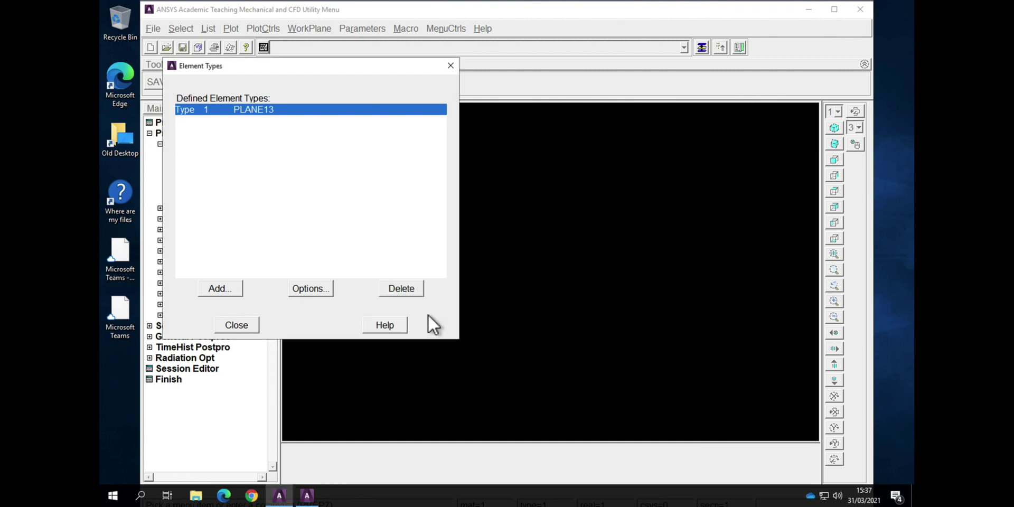
pyautogui.click(236, 325)
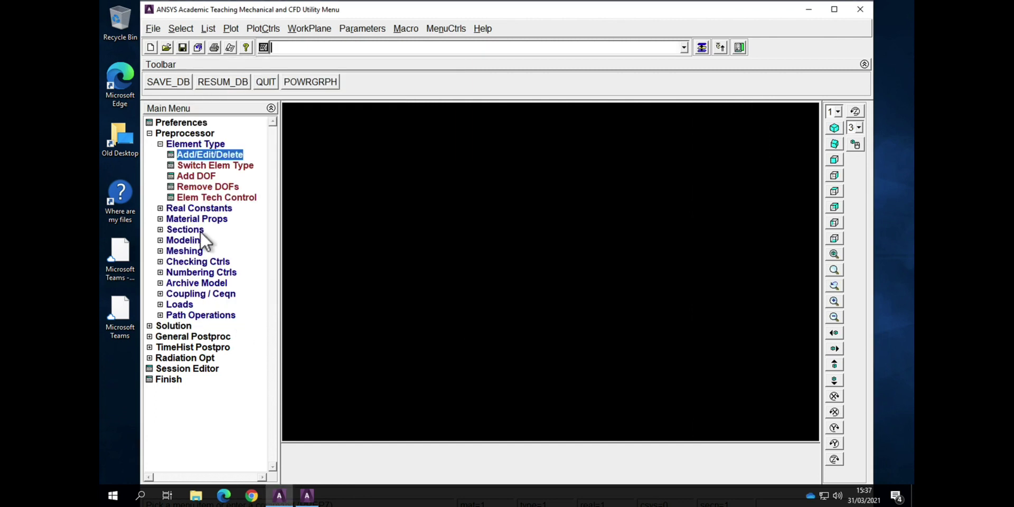
# - Give material 1 a constant relative permittivity of 3
pyautogui.click(161, 145)
pyautogui.click(161, 166)
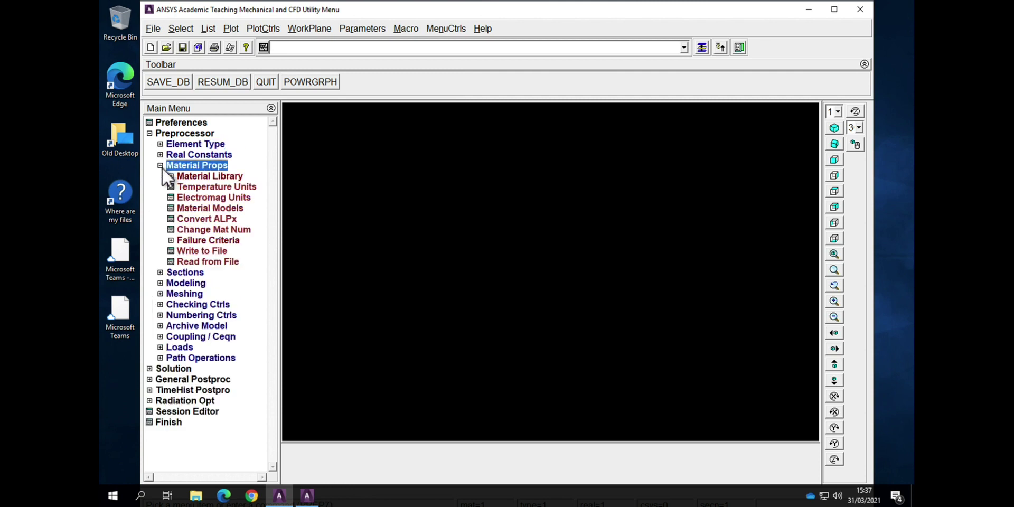
pyautogui.click(170, 211)
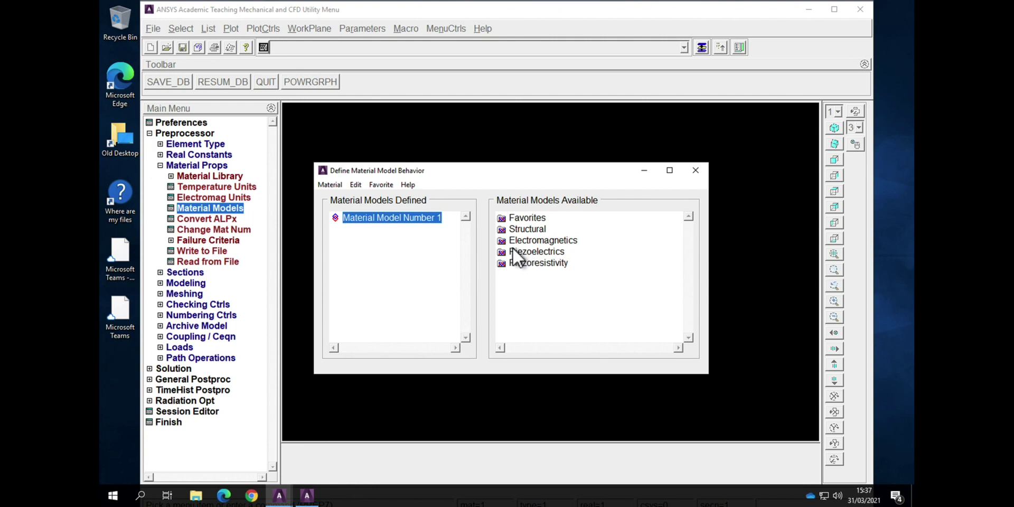
pyautogui.doubleClick(515, 244)
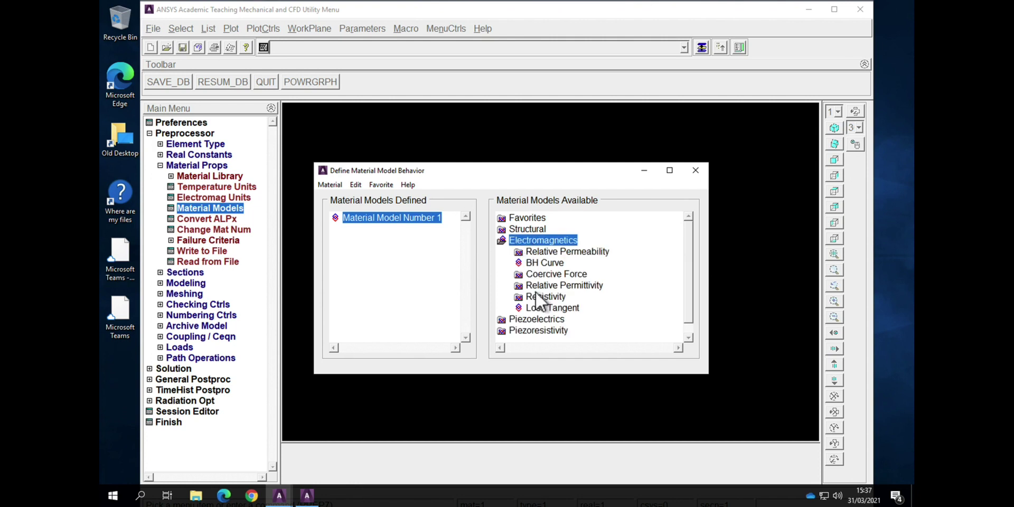
pyautogui.doubleClick(533, 287)
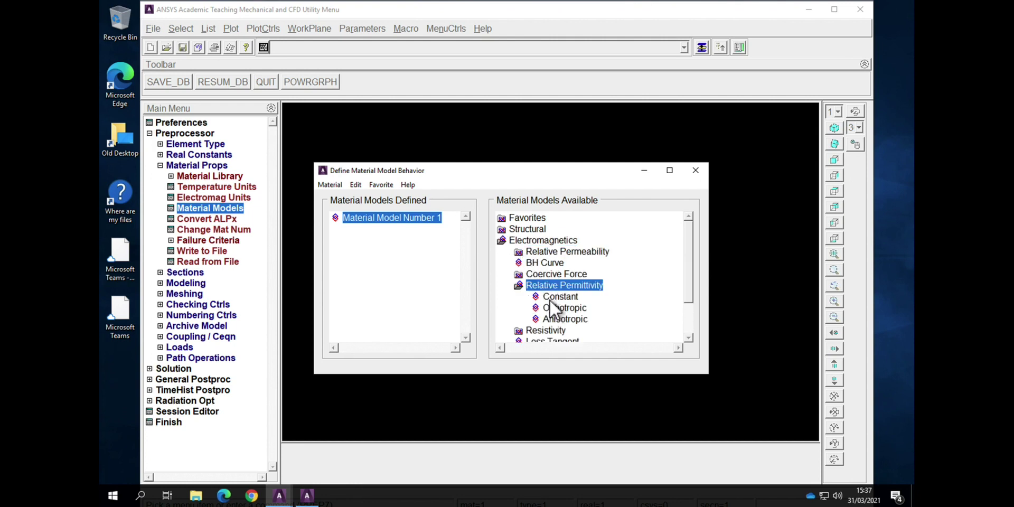
pyautogui.doubleClick(552, 297)
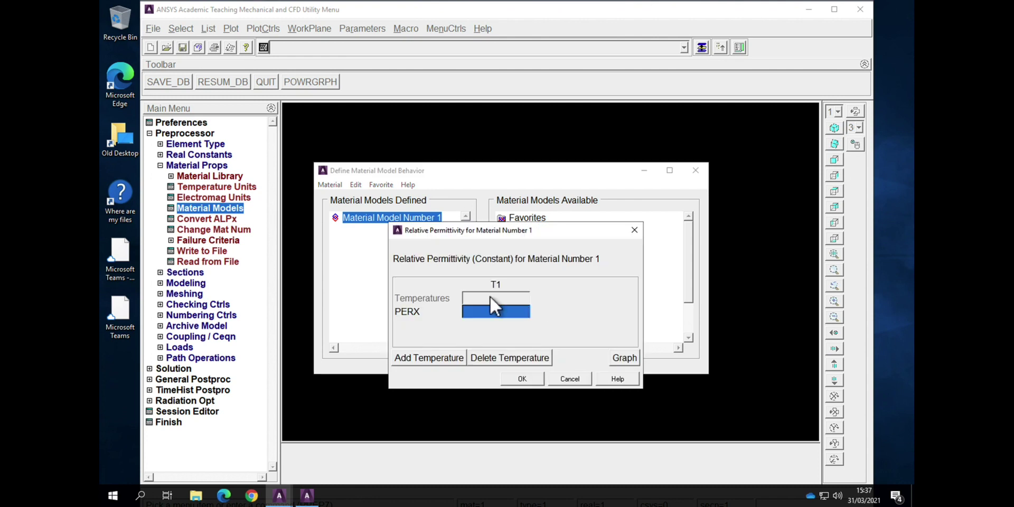
pyautogui.write('3')
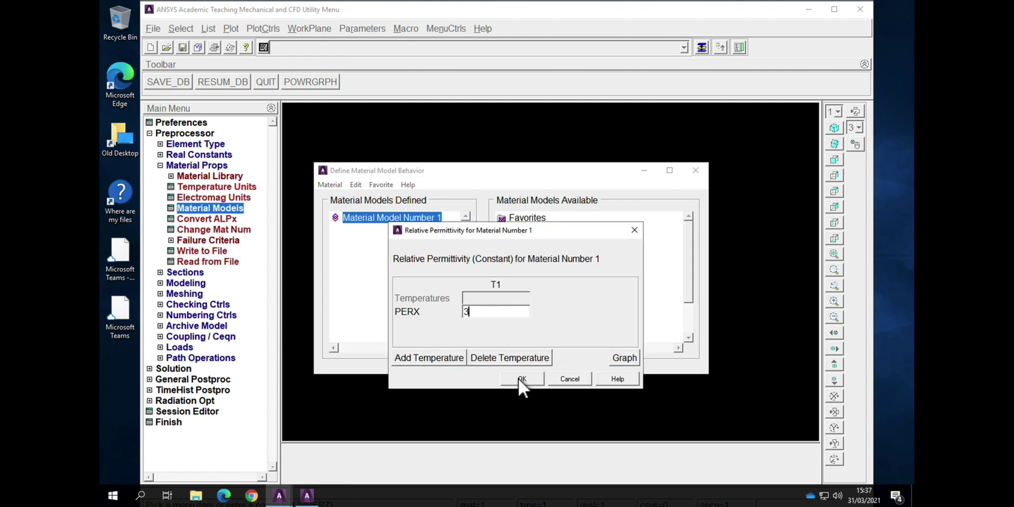
pyautogui.click(518, 378)
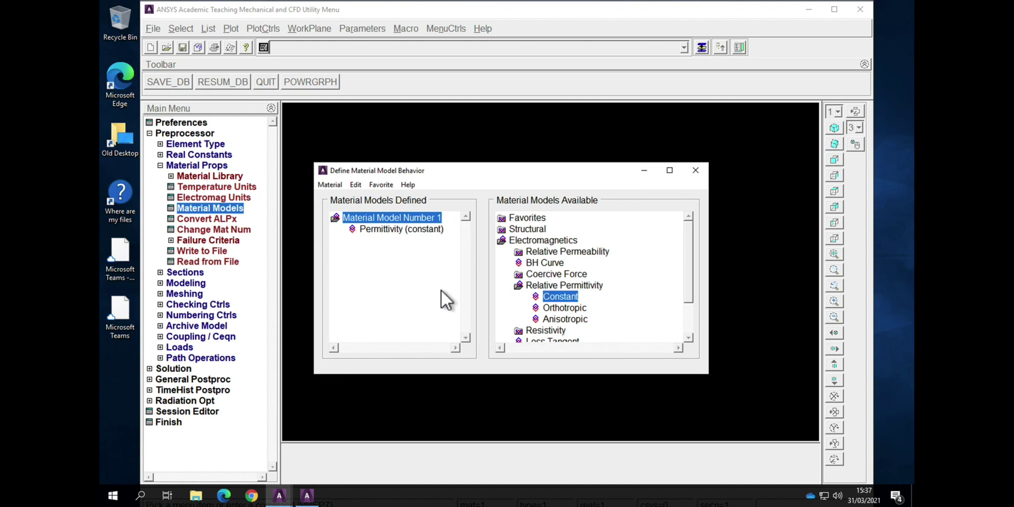
# - Add material 2 with a constant relative permittivity of 3000
pyautogui.click(329, 184)
pyautogui.click(340, 198)
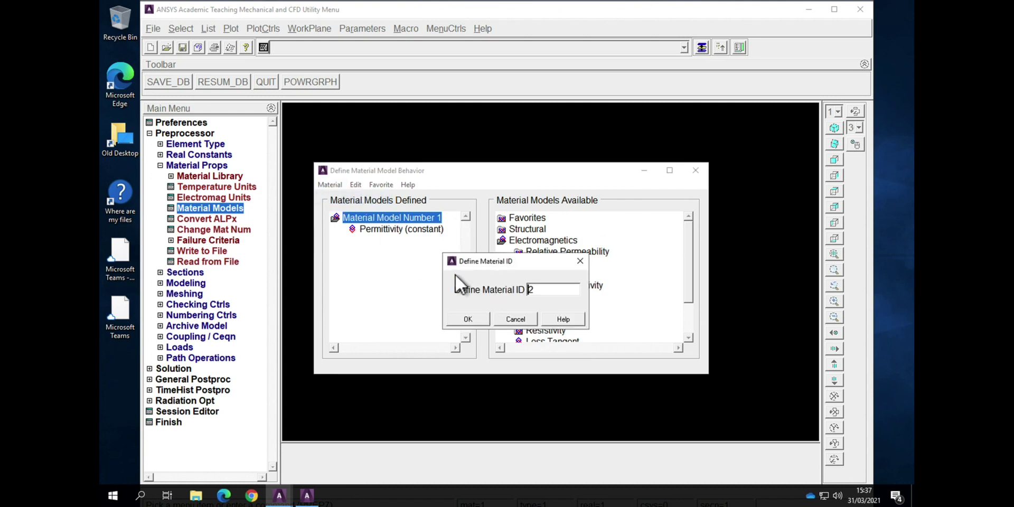
pyautogui.click(477, 317)
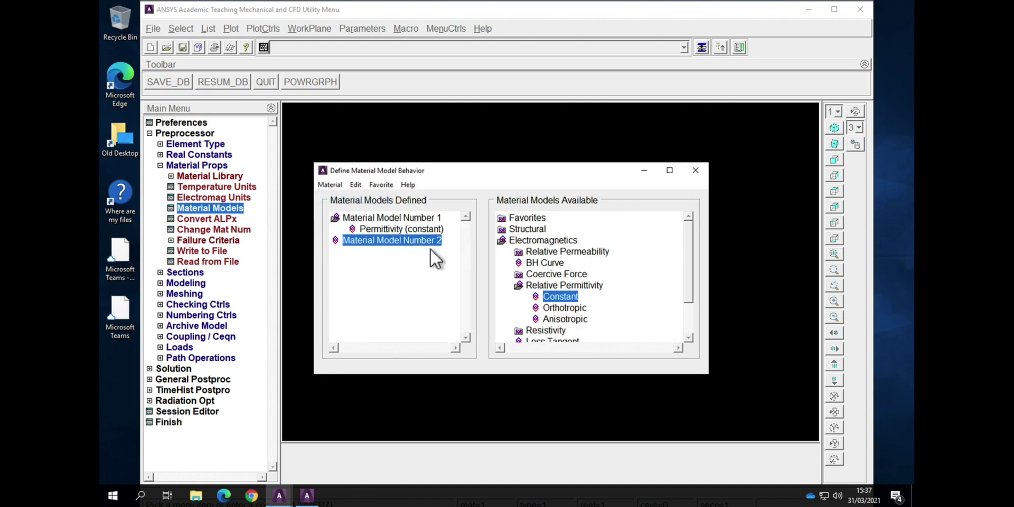
pyautogui.doubleClick(555, 297)
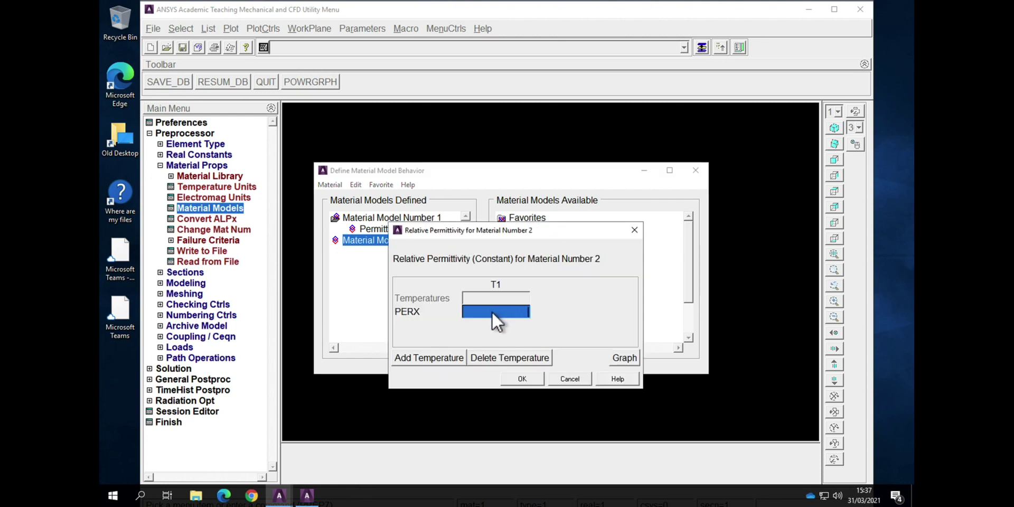
pyautogui.click(492, 312)
pyautogui.write('3000')
pyautogui.click(515, 380)
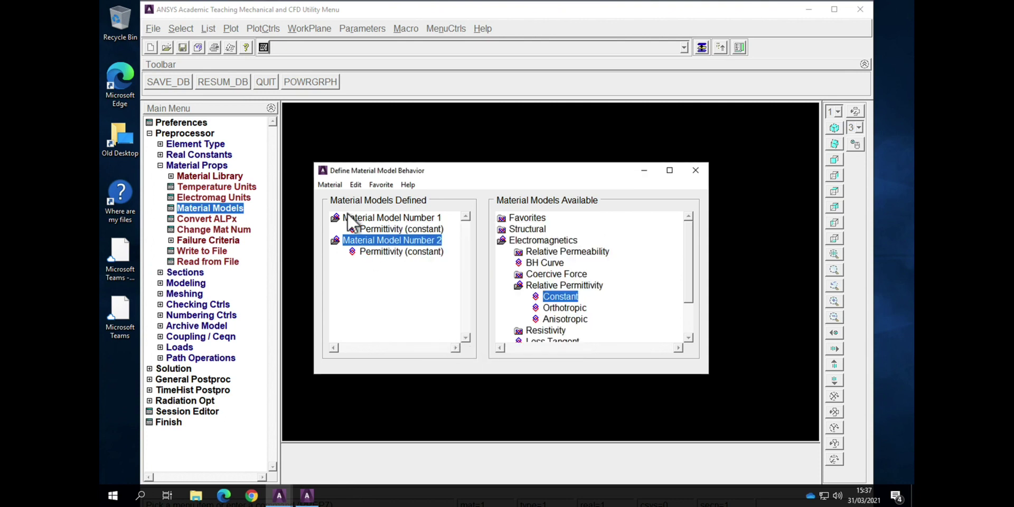
pyautogui.click(330, 185)
# - Exit material models and create a rectangle by dimensions from X -5 to 5, Y -5 to 5
pyautogui.click(338, 210)
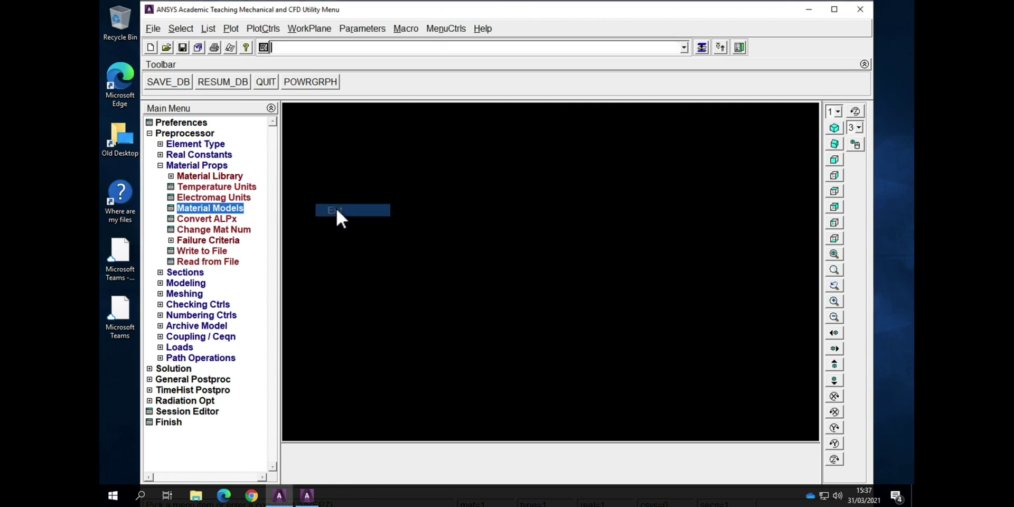
pyautogui.click(163, 167)
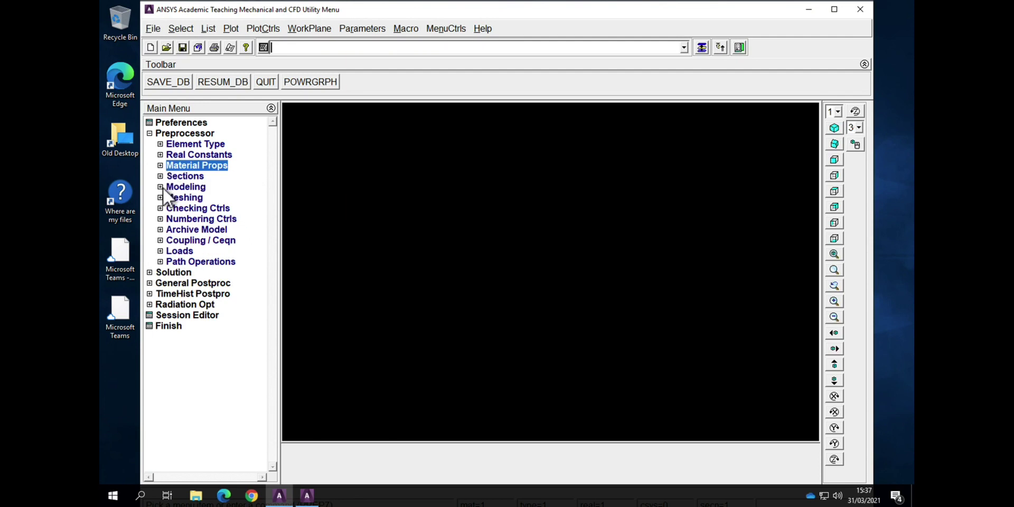
pyautogui.click(160, 186)
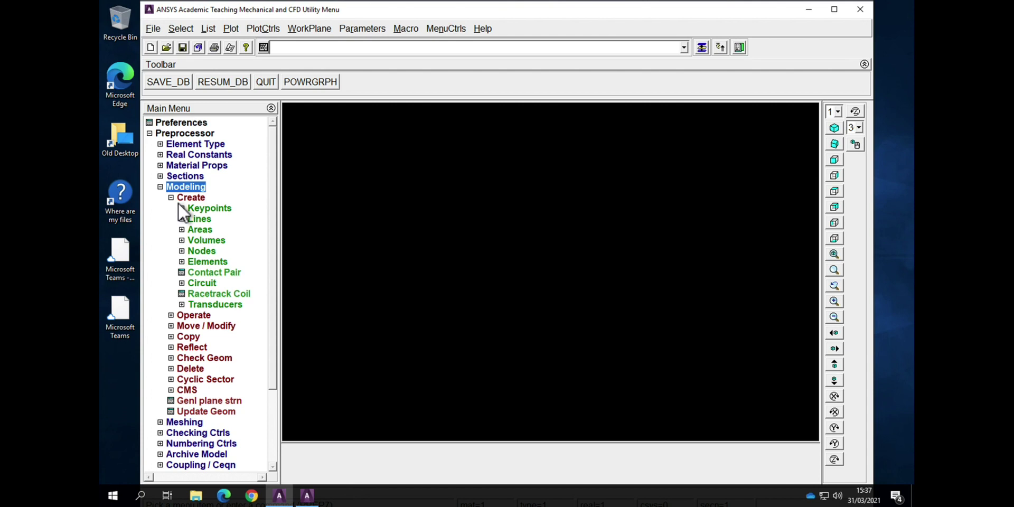
pyautogui.click(188, 230)
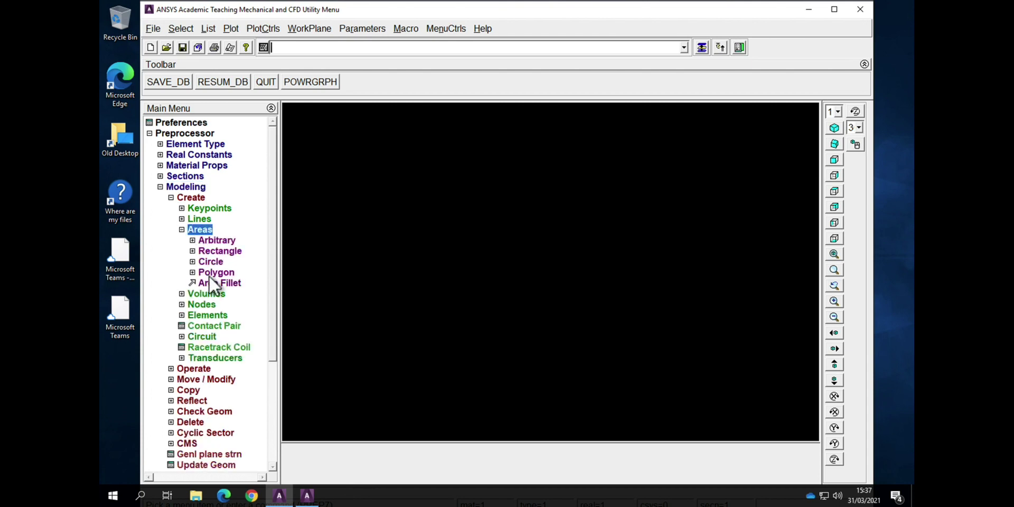
pyautogui.click(202, 253)
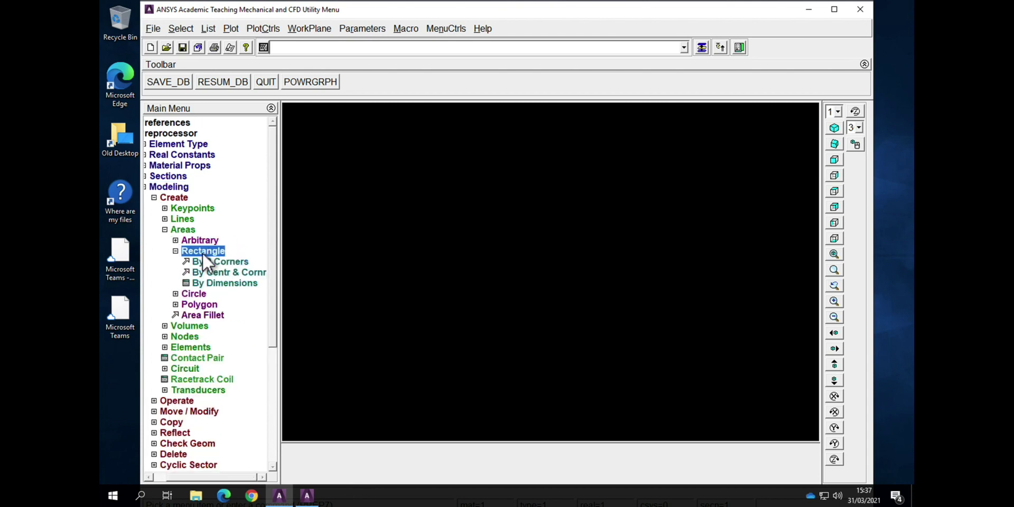
pyautogui.click(211, 284)
pyautogui.write('-5')
pyautogui.click(637, 238)
pyautogui.write('5')
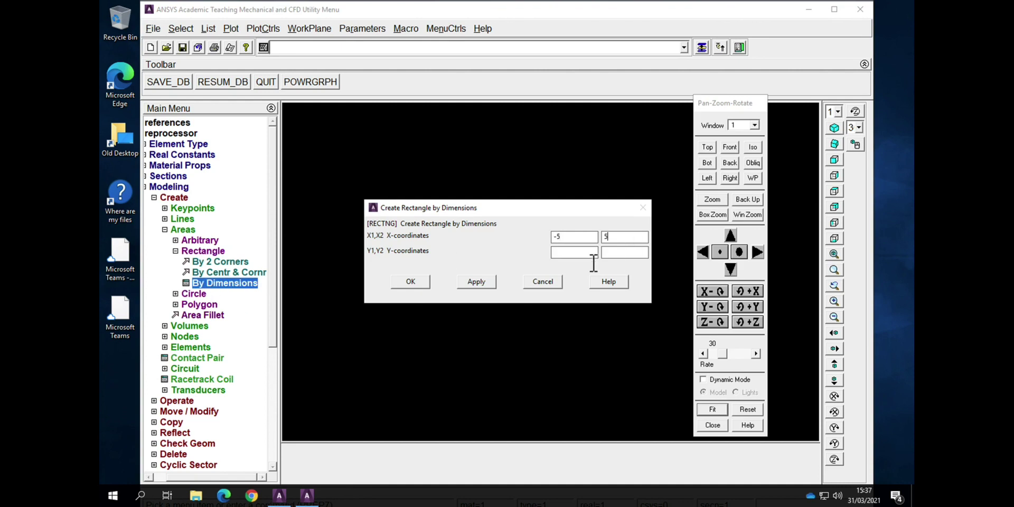
pyautogui.click(584, 254)
pyautogui.write('-5')
pyautogui.click(609, 257)
pyautogui.write('5')
pyautogui.click(417, 283)
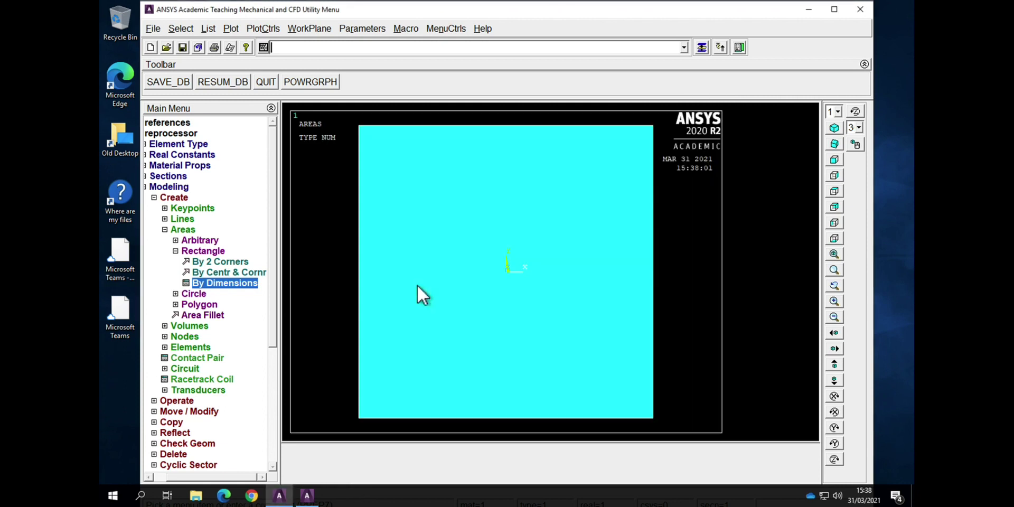
pyautogui.click(176, 252)
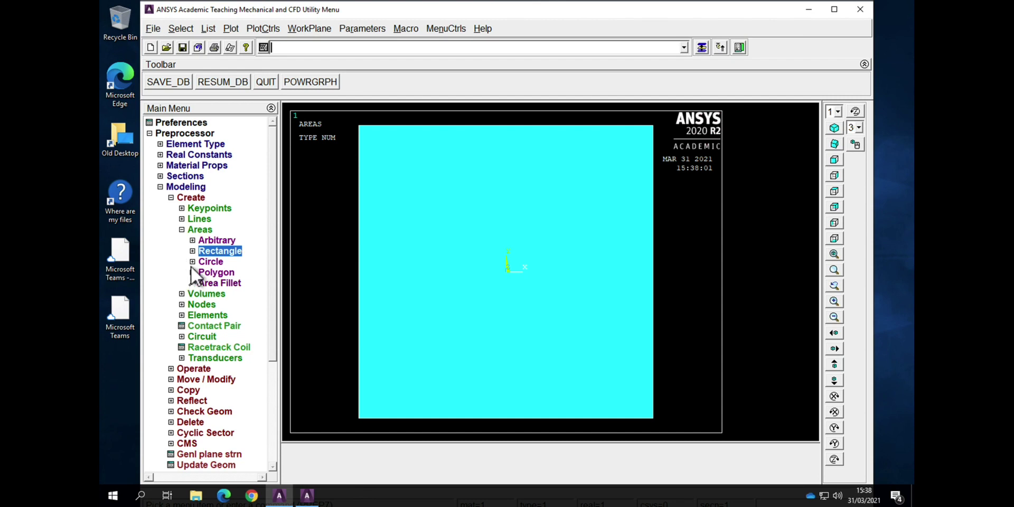
# - Create a radius-2 circular area by dimensions at the square's centre
pyautogui.click(194, 262)
pyautogui.click(212, 315)
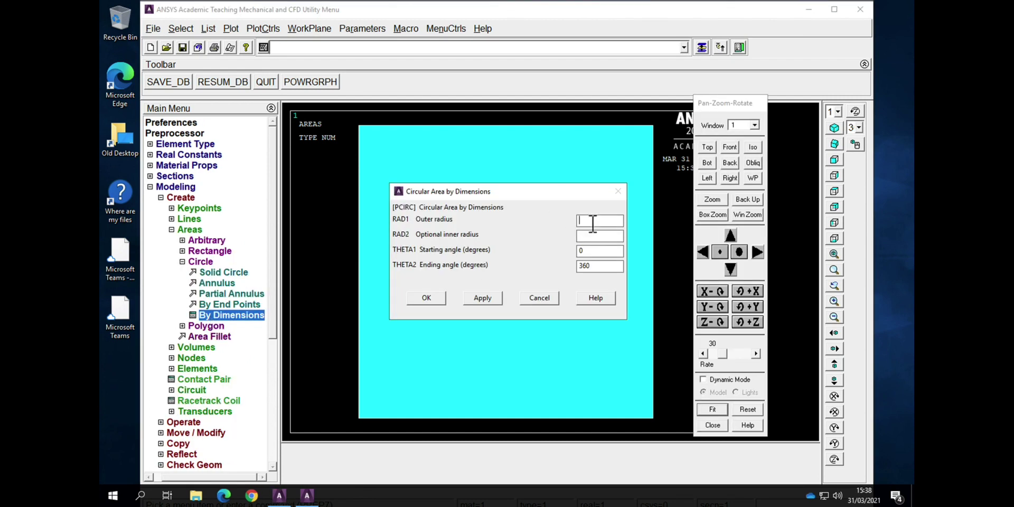
pyautogui.write('2')
pyautogui.click(439, 300)
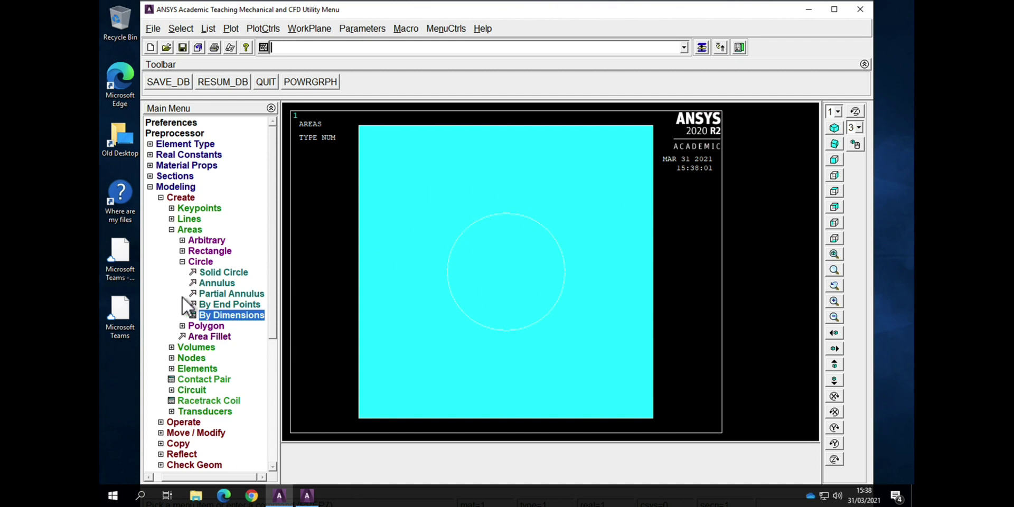
pyautogui.click(184, 263)
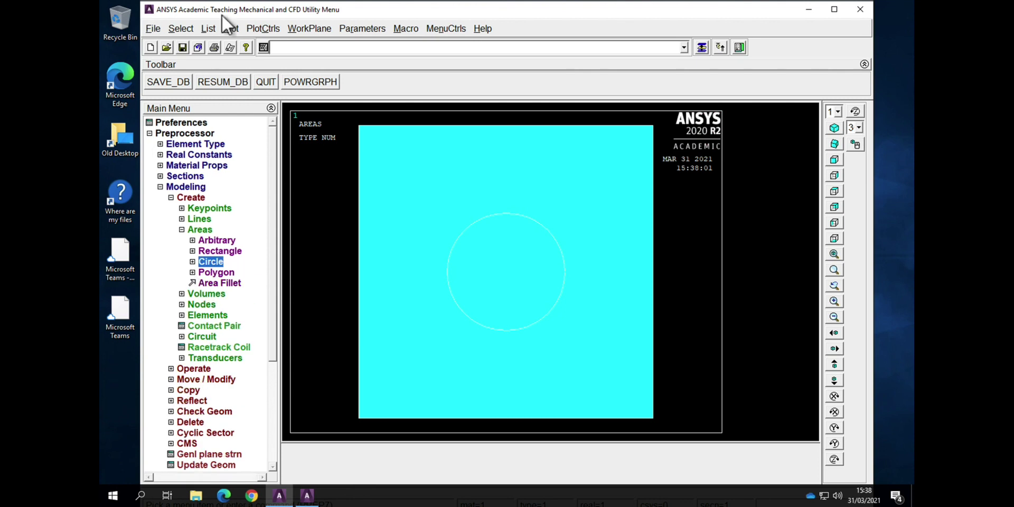
pyautogui.click(212, 31)
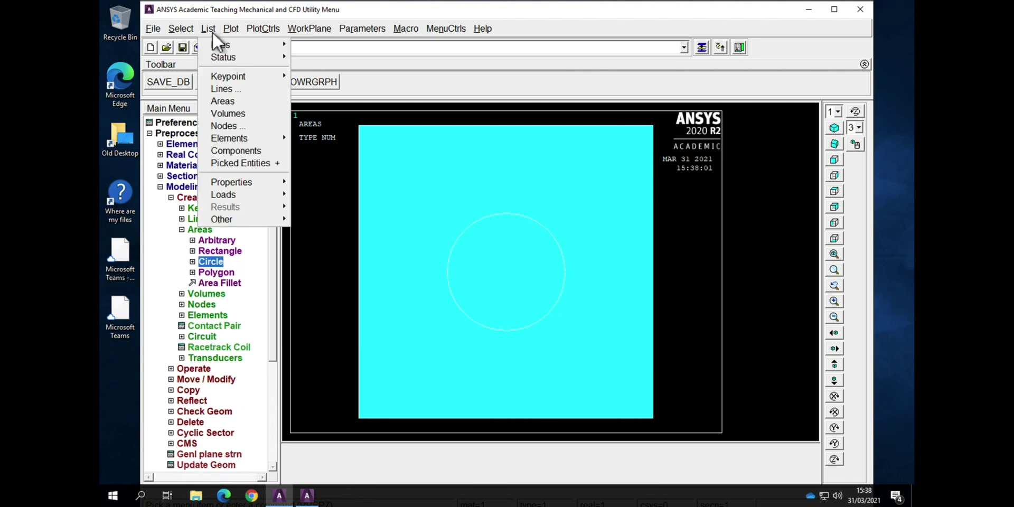
pyautogui.click(223, 101)
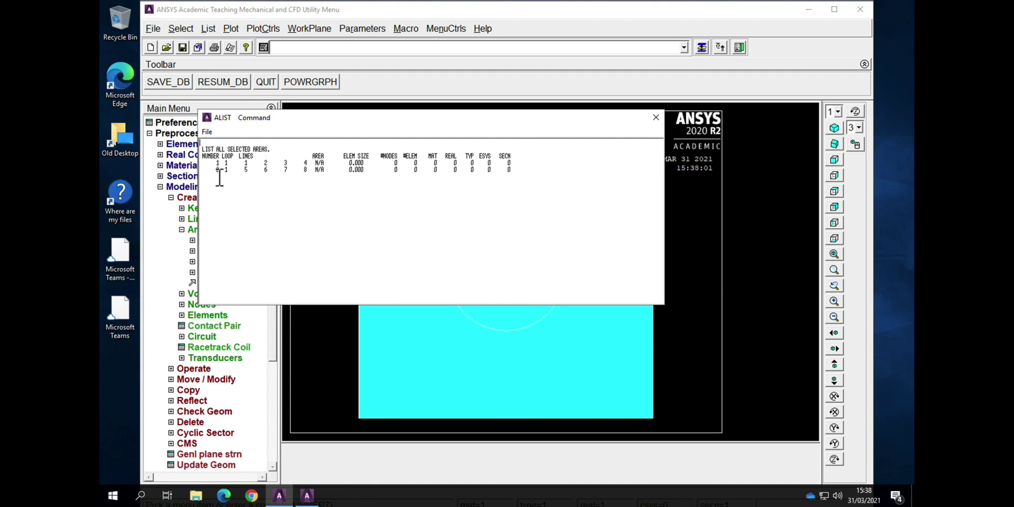
pyautogui.click(655, 118)
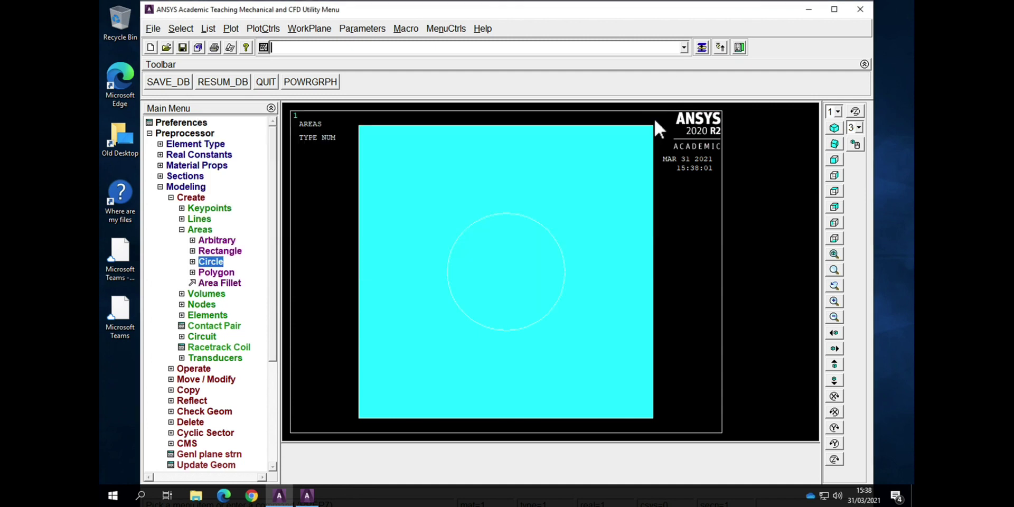
# - Boolean-subtract circle area 2 from square area 1
pyautogui.click(181, 229)
pyautogui.click(172, 198)
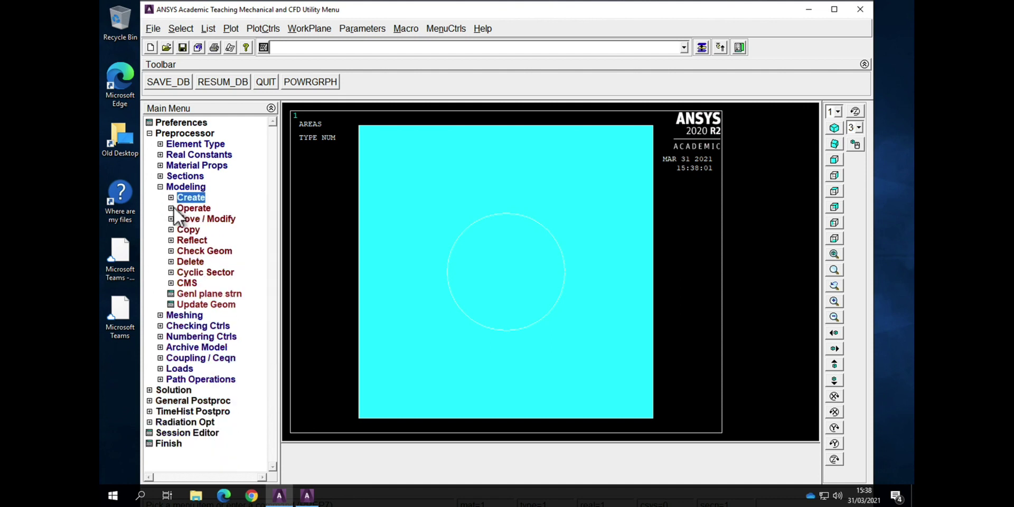
pyautogui.click(170, 208)
pyautogui.click(192, 242)
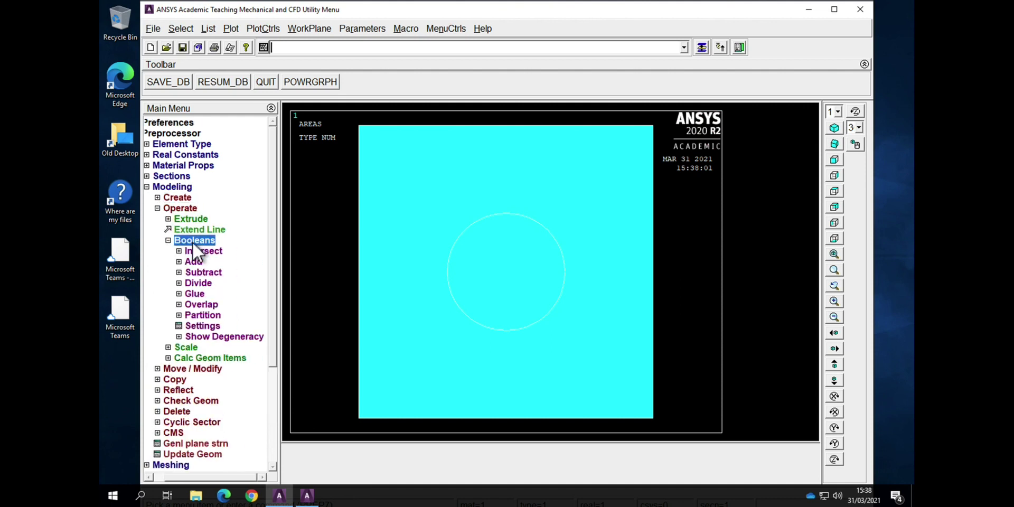
pyautogui.click(190, 273)
pyautogui.click(196, 297)
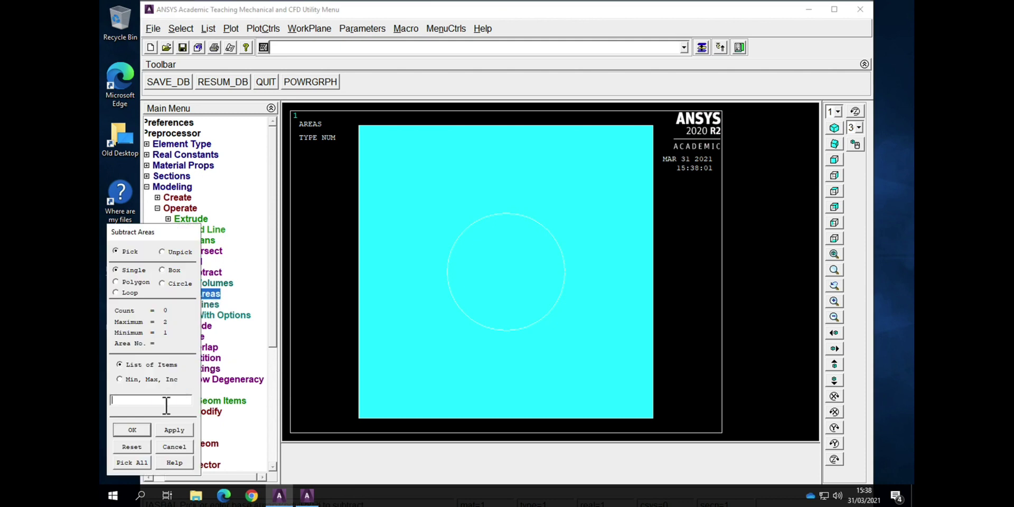
pyautogui.write('1')
pyautogui.click(143, 429)
pyautogui.write('2')
pyautogui.click(132, 430)
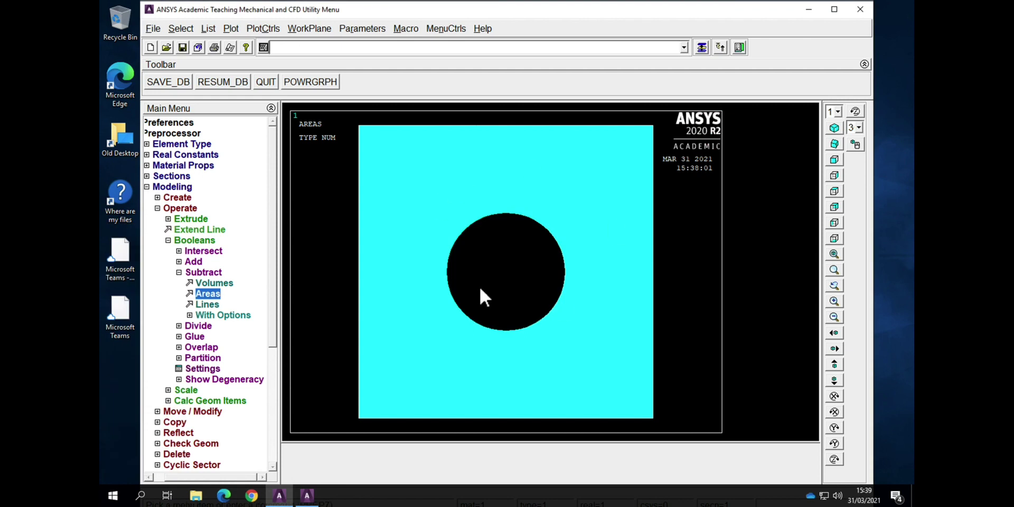
# - Create another radius-2 circle by dimensions to fill the square's hole
pyautogui.click(178, 272)
pyautogui.click(169, 242)
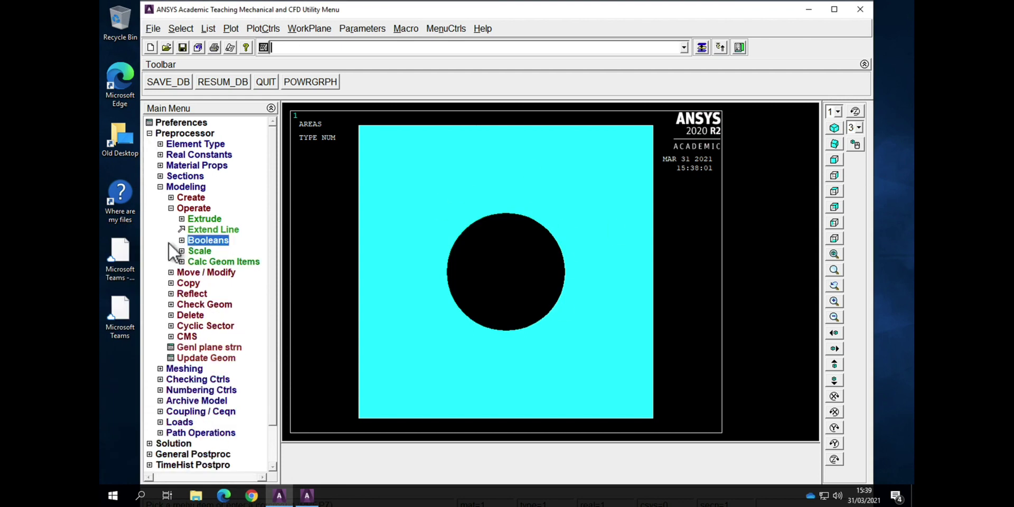
pyautogui.click(171, 209)
pyautogui.click(171, 199)
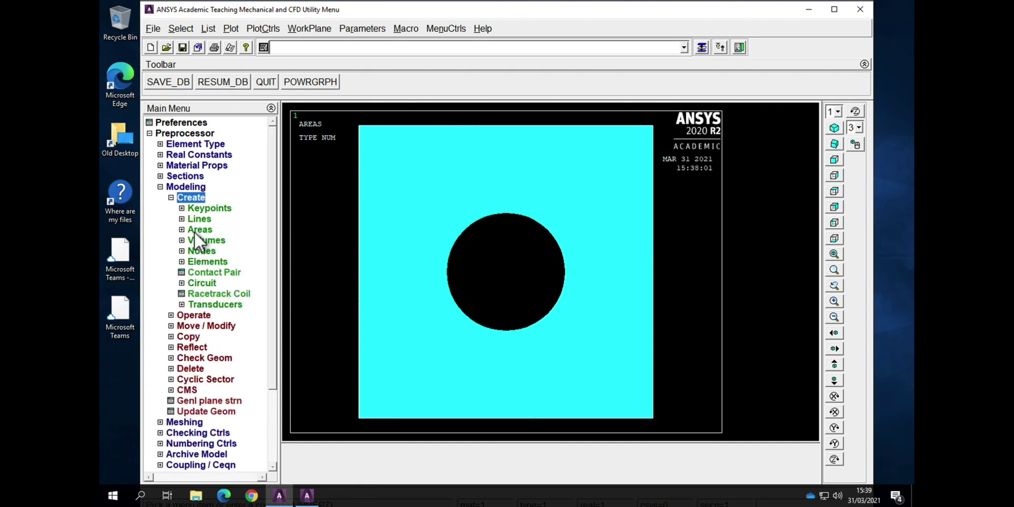
pyautogui.click(195, 231)
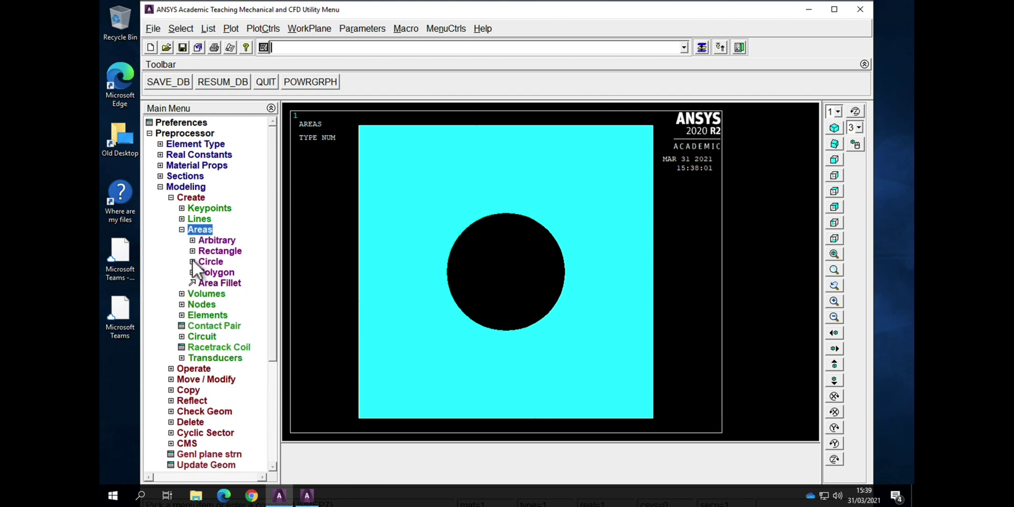
pyautogui.click(208, 261)
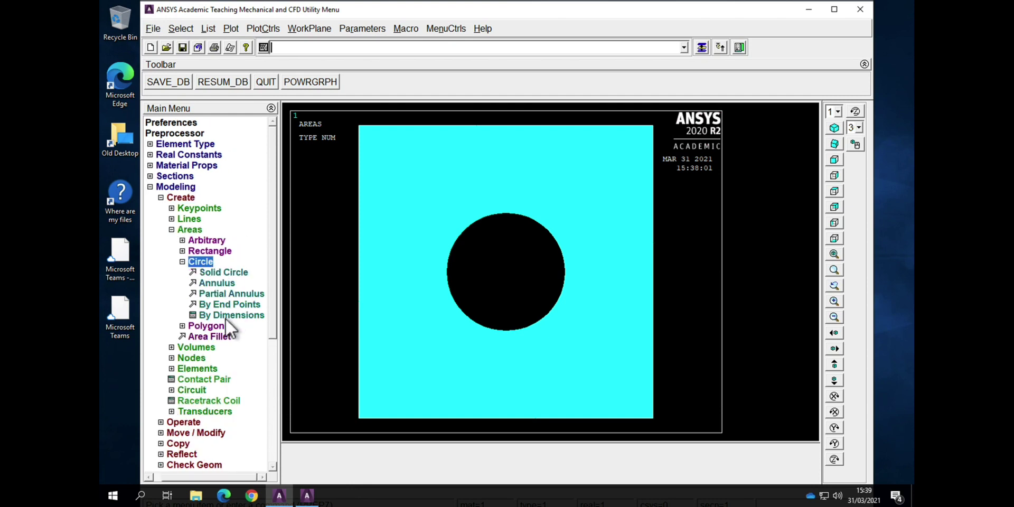
pyautogui.click(224, 319)
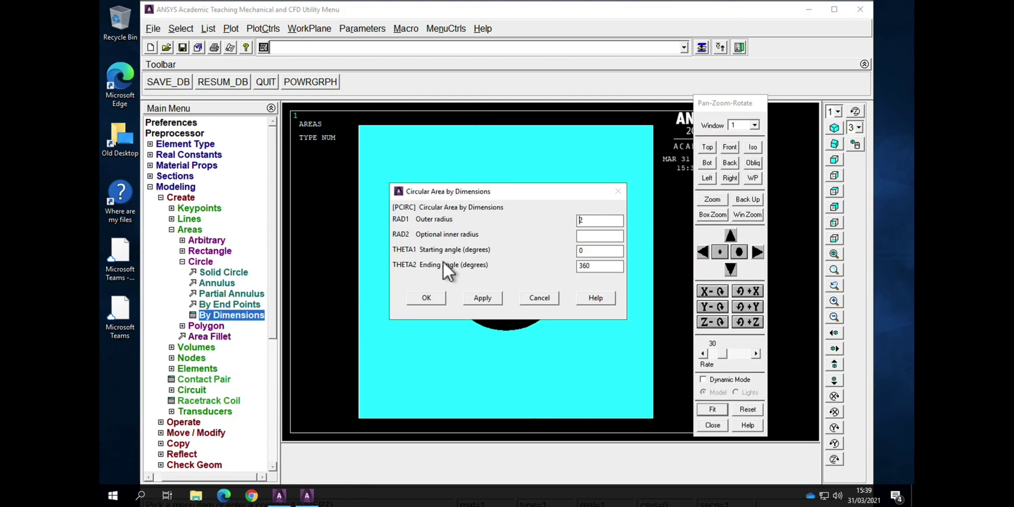
pyautogui.click(443, 297)
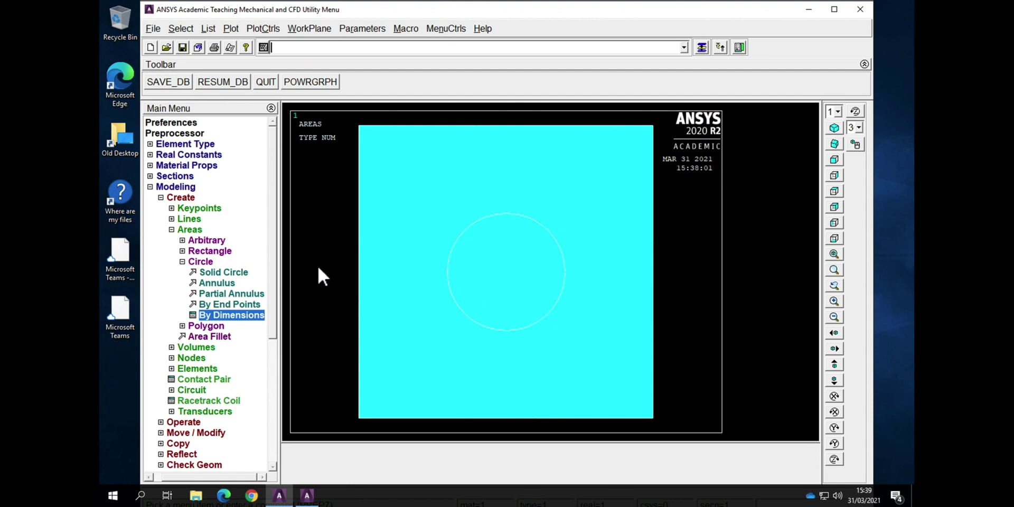
pyautogui.click(212, 31)
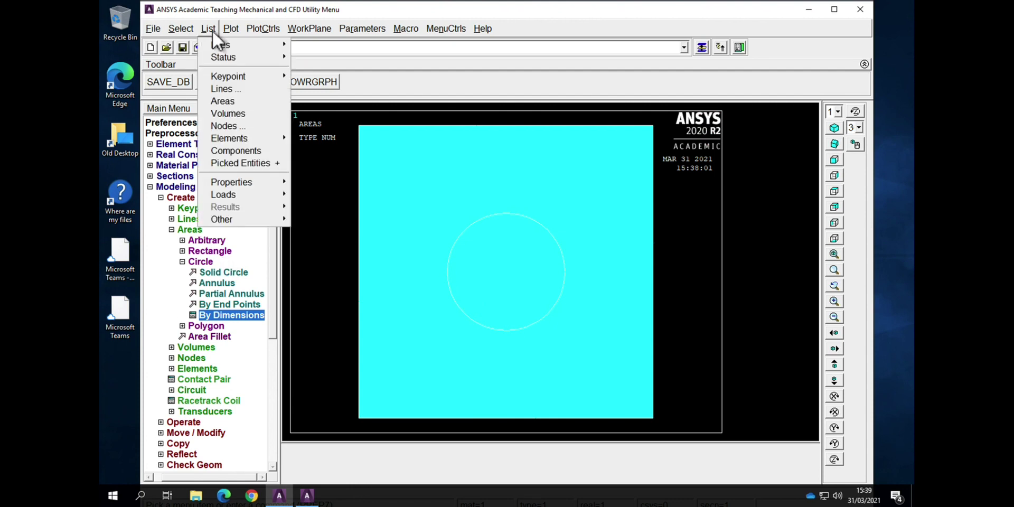
pyautogui.click(220, 98)
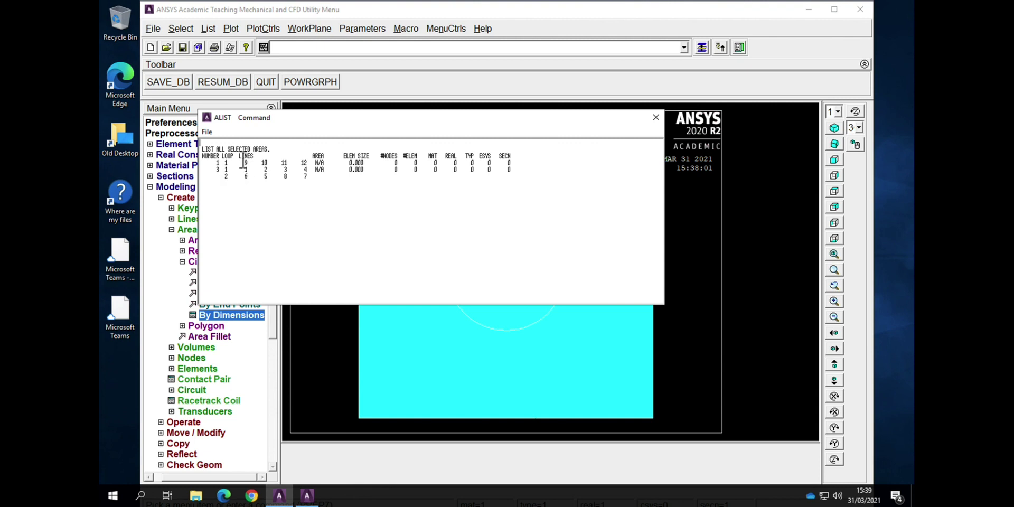
pyautogui.click(655, 119)
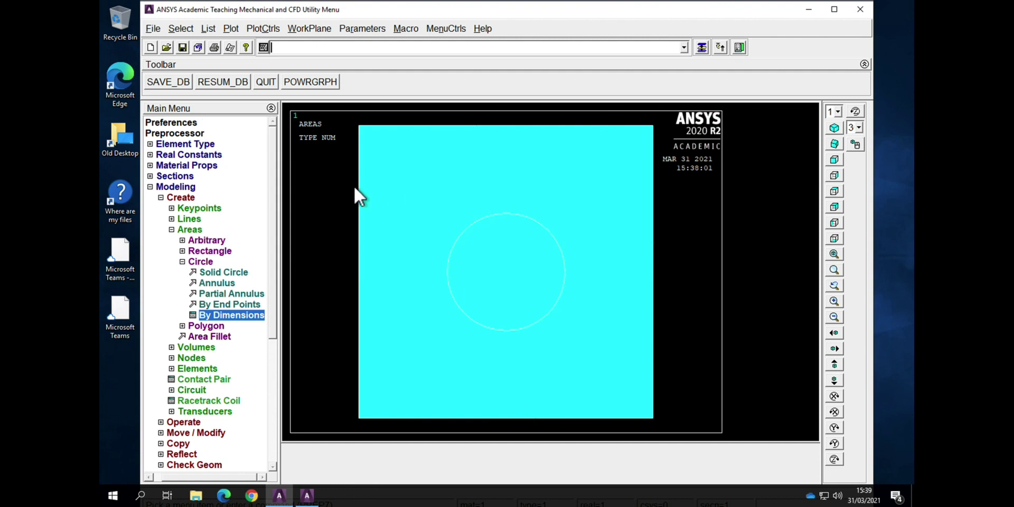
# - Boolean-glue the holed square and inner circle areas along their shared boundary
pyautogui.click(171, 231)
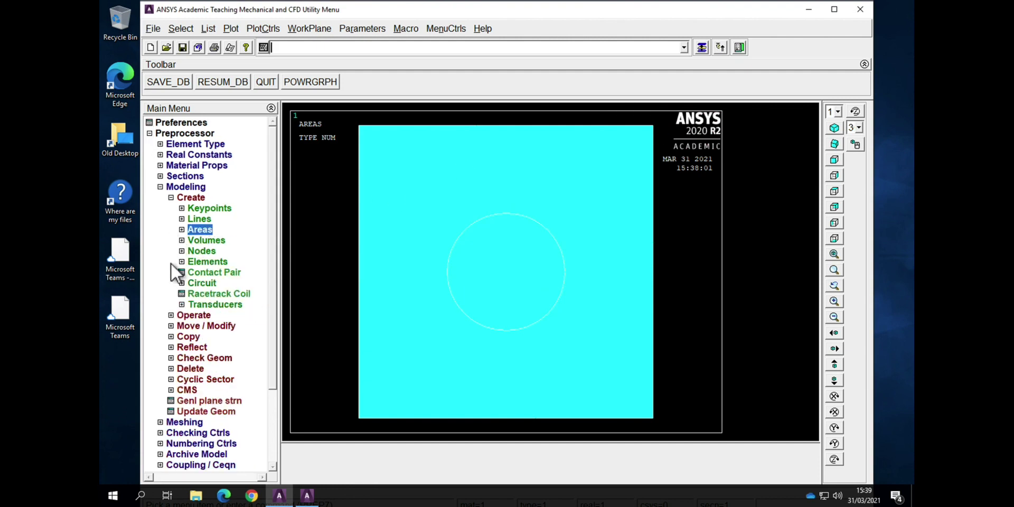
pyautogui.click(172, 199)
pyautogui.click(170, 208)
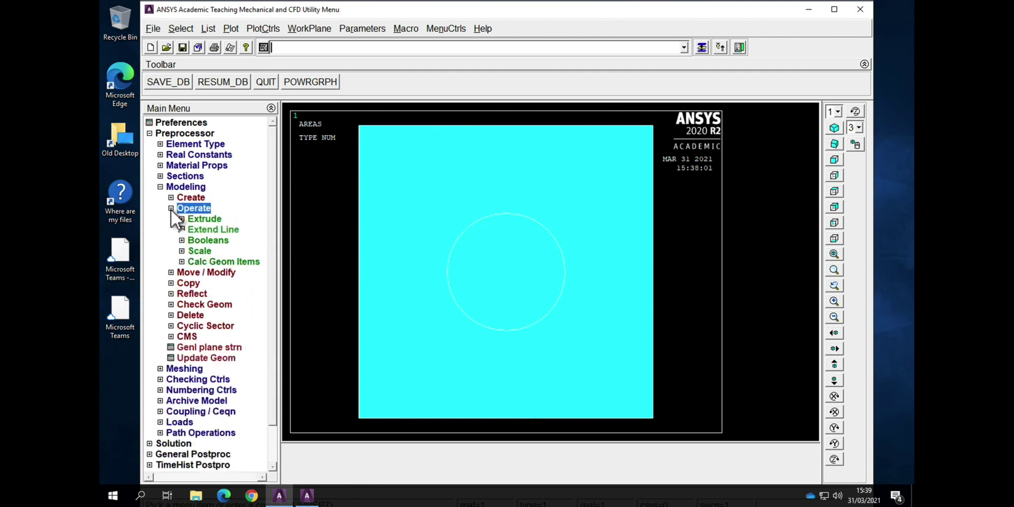
pyautogui.click(182, 241)
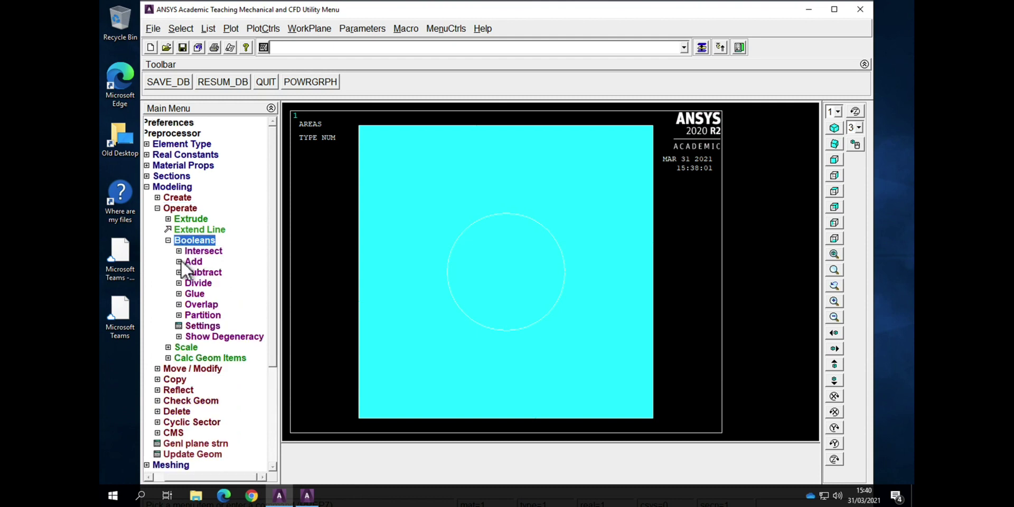
pyautogui.click(181, 296)
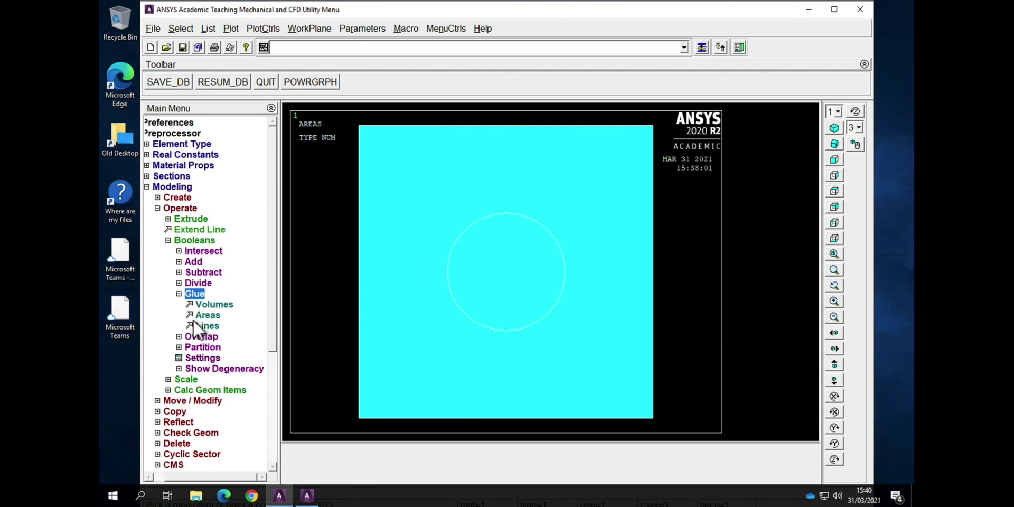
pyautogui.click(197, 318)
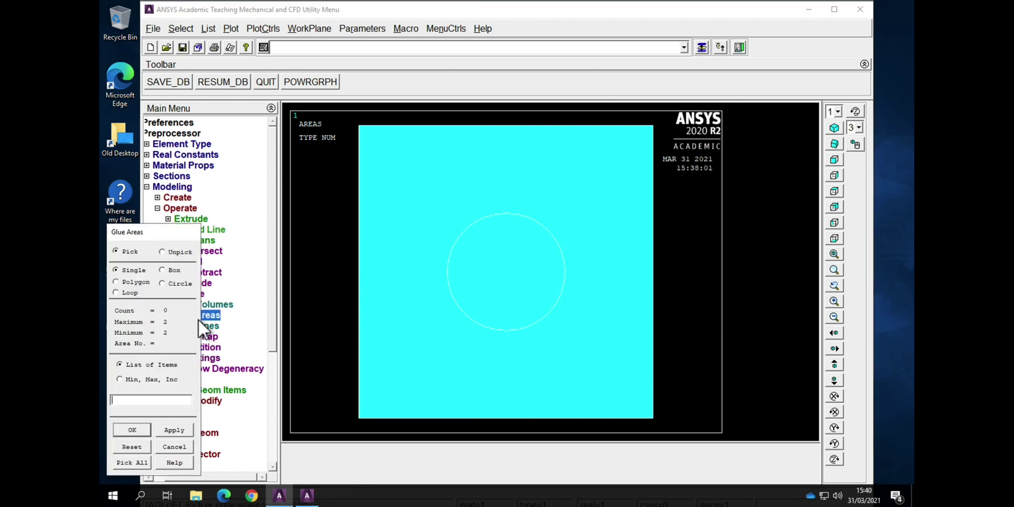
pyautogui.click(137, 464)
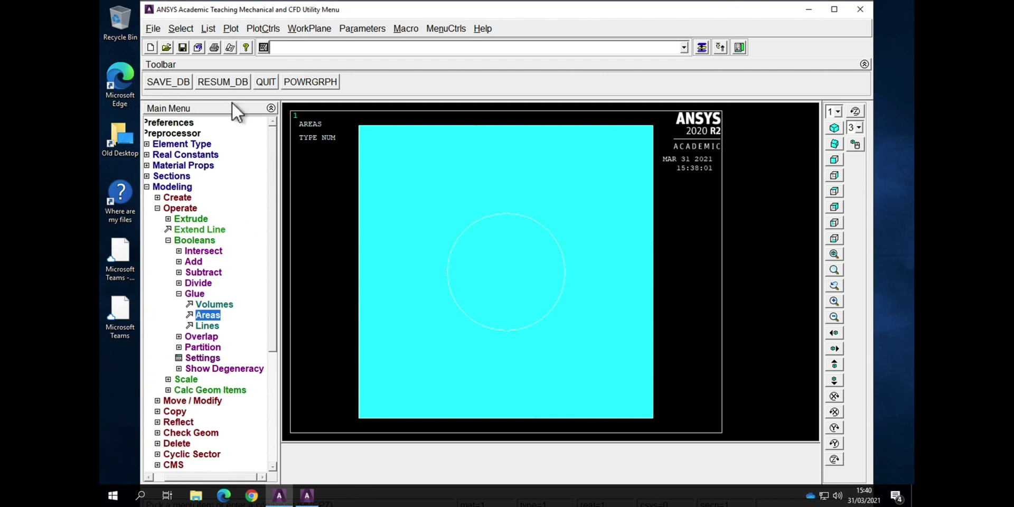
pyautogui.click(215, 32)
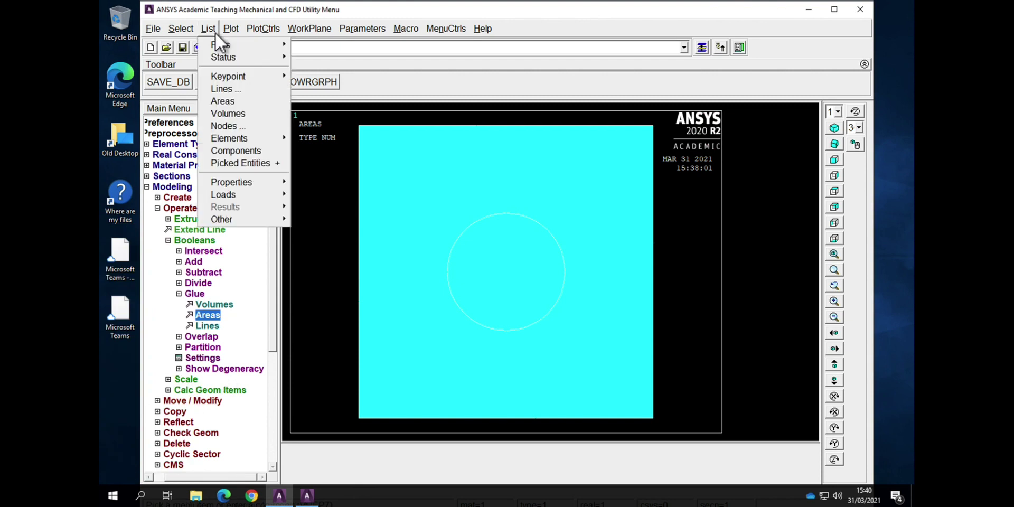
pyautogui.click(229, 100)
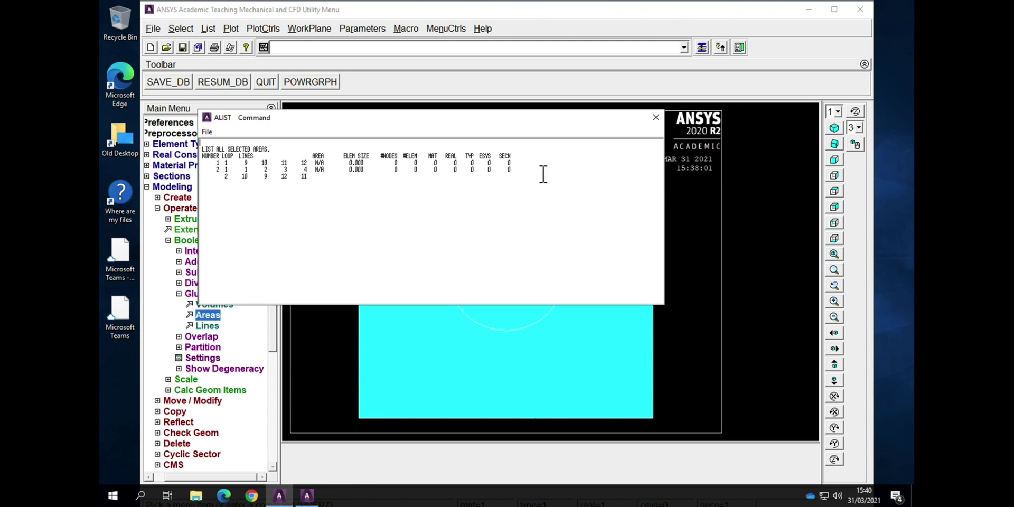
# - Assign material 2 to area 1 as its mesh attribute
pyautogui.click(657, 121)
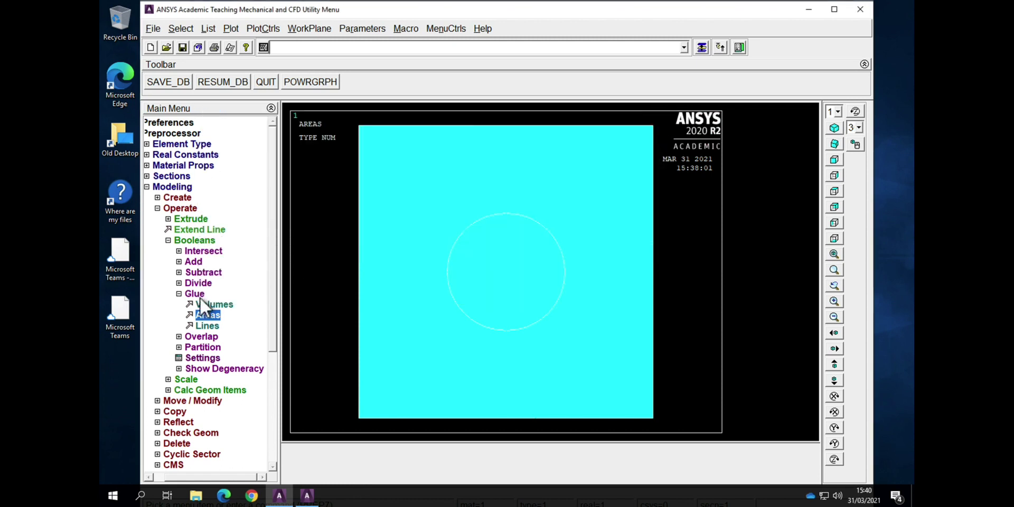
pyautogui.click(179, 296)
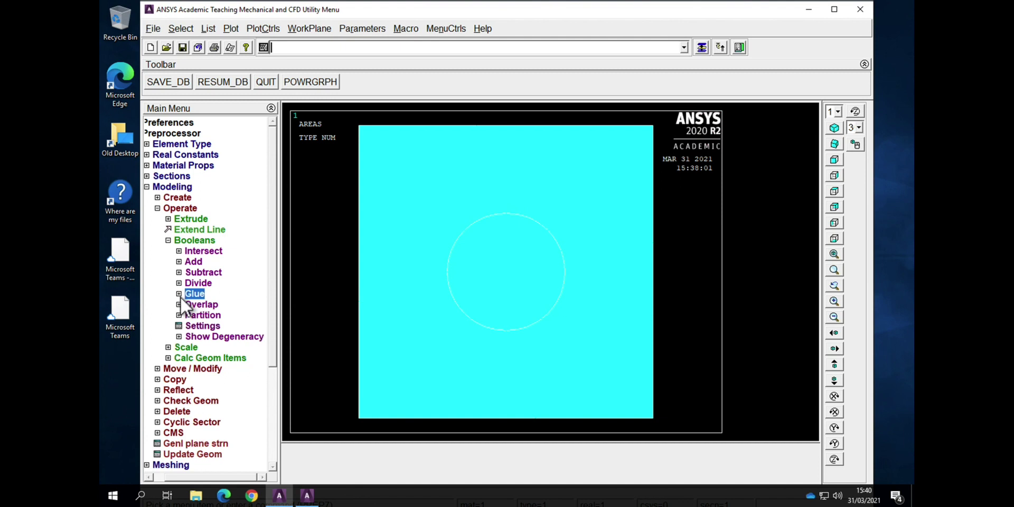
pyautogui.click(169, 241)
pyautogui.click(171, 208)
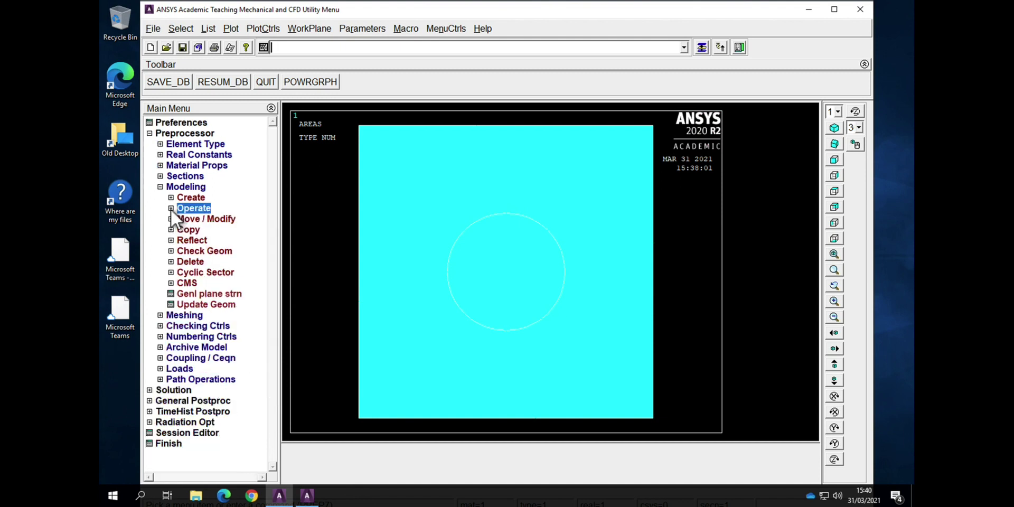
pyautogui.click(160, 188)
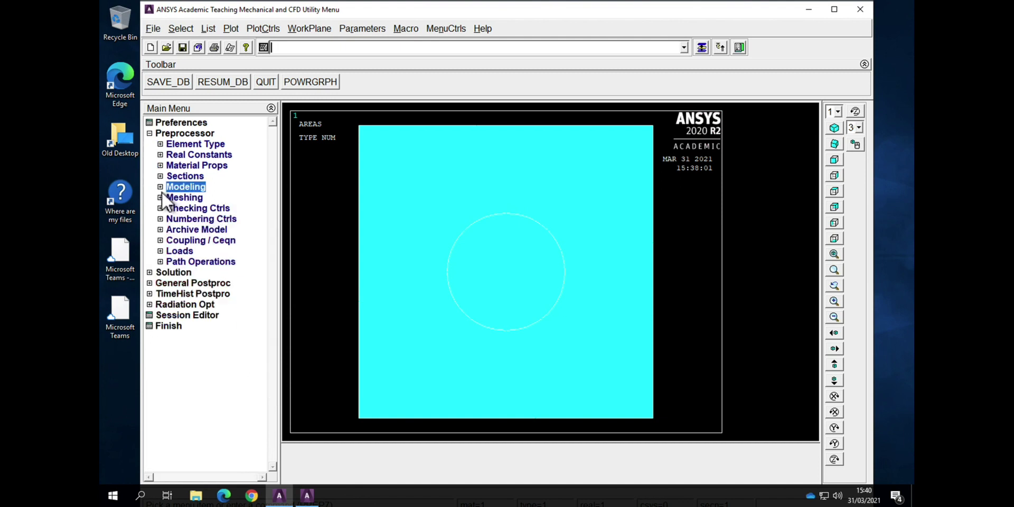
pyautogui.click(159, 201)
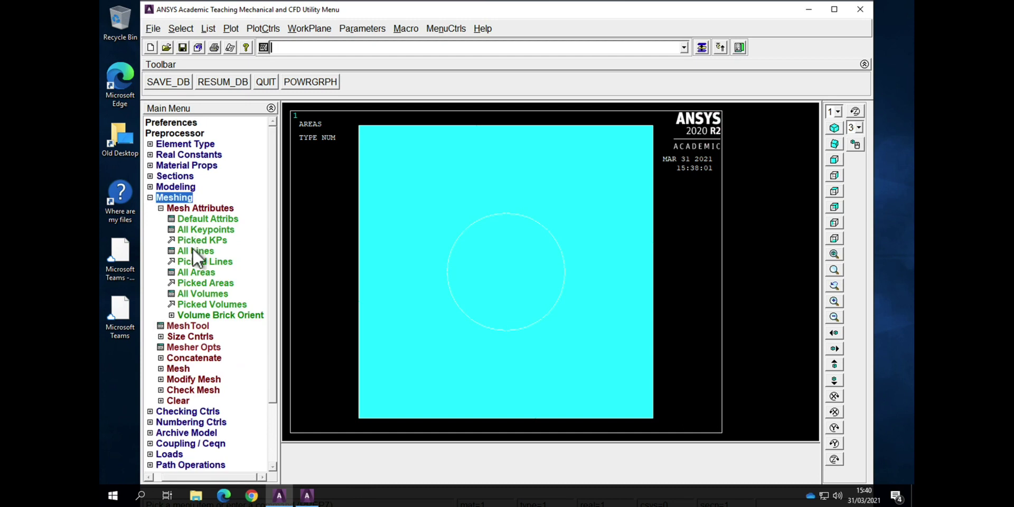
pyautogui.click(198, 287)
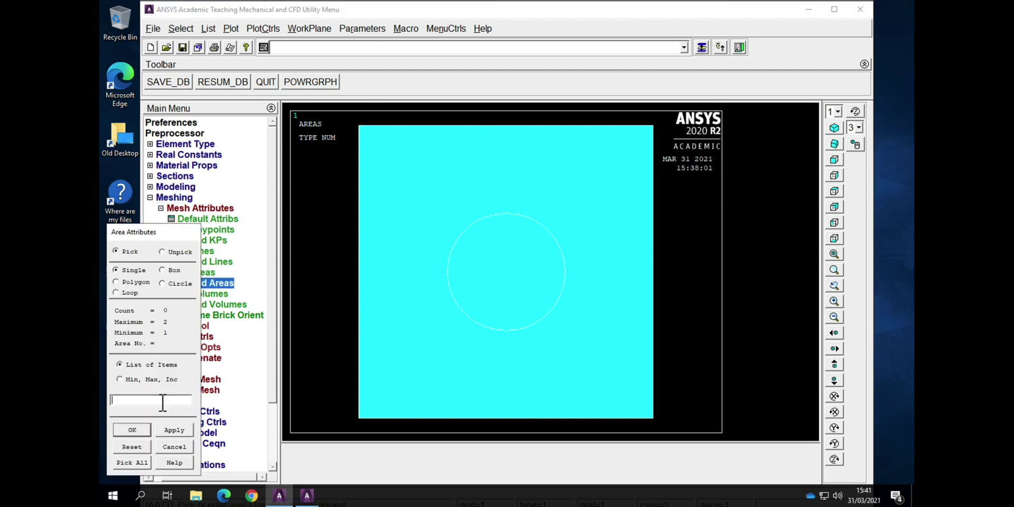
pyautogui.write('1')
pyautogui.click(144, 432)
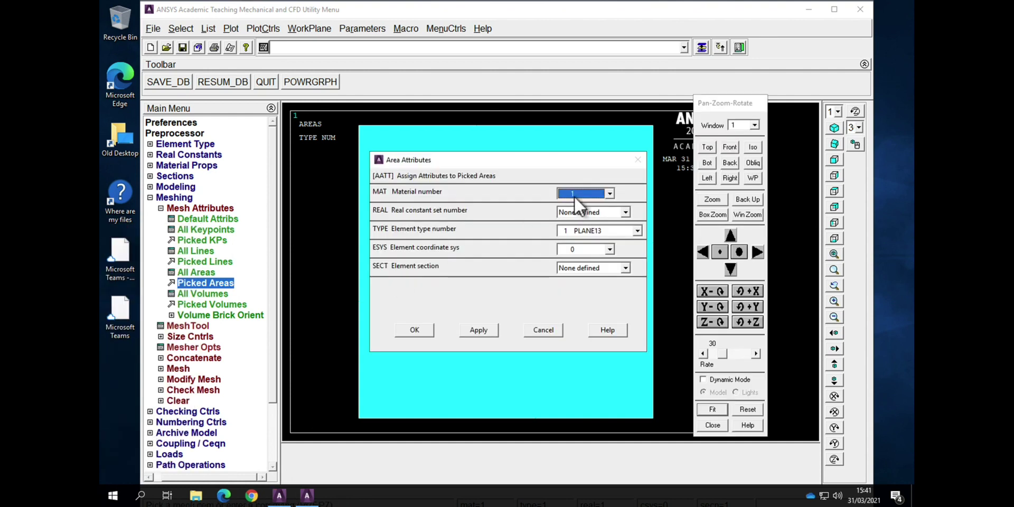
pyautogui.click(575, 195)
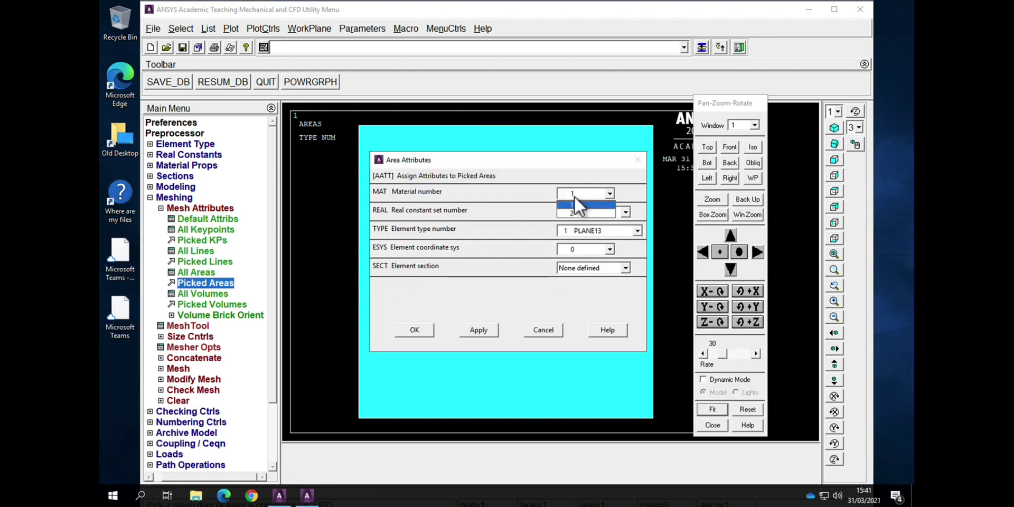
pyautogui.click(576, 212)
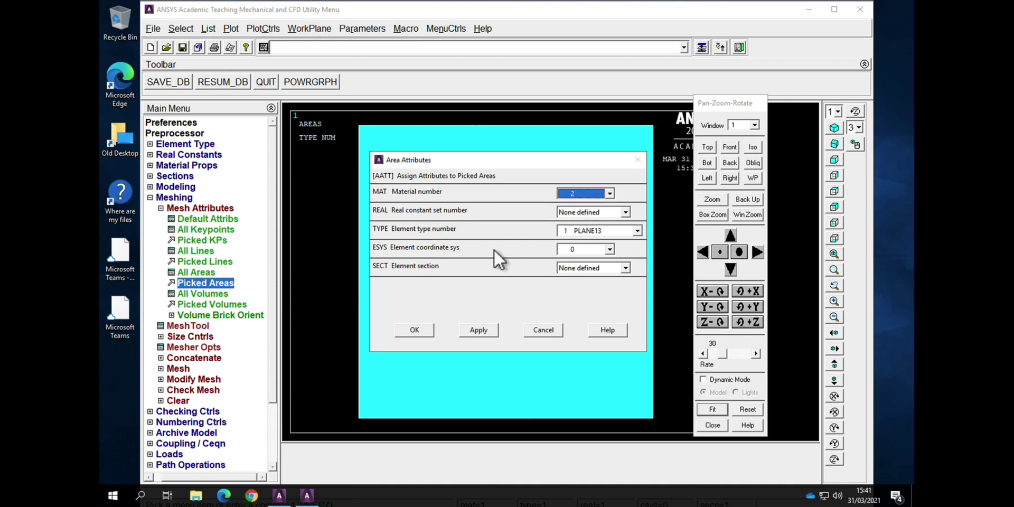
pyautogui.click(425, 329)
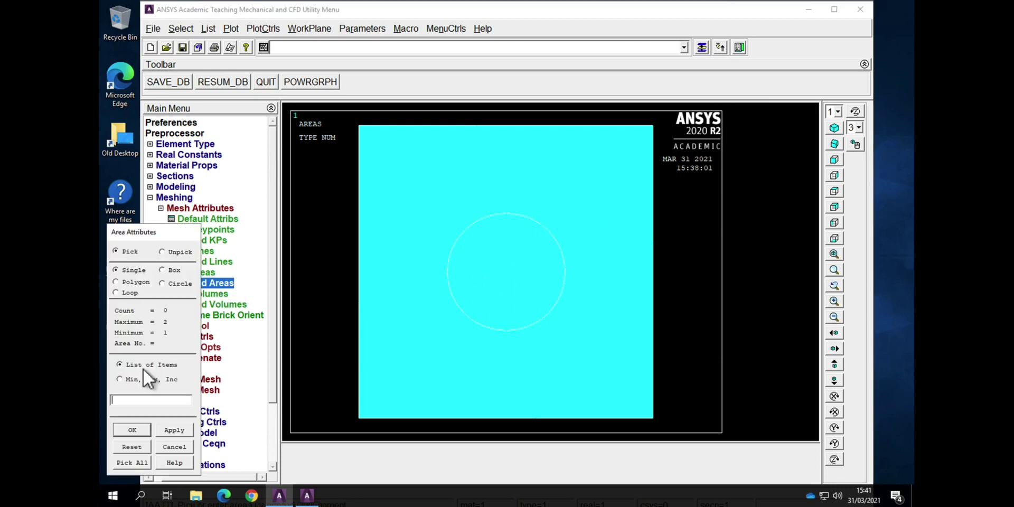
# - Assign material 1 to area 2 as its mesh attribute
pyautogui.write('2')
pyautogui.click(133, 430)
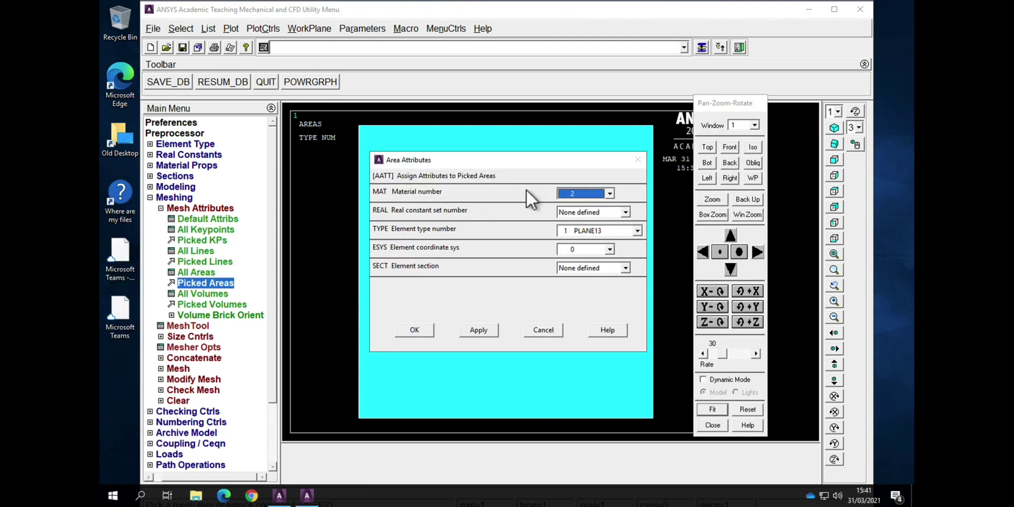
pyautogui.click(568, 194)
pyautogui.click(415, 330)
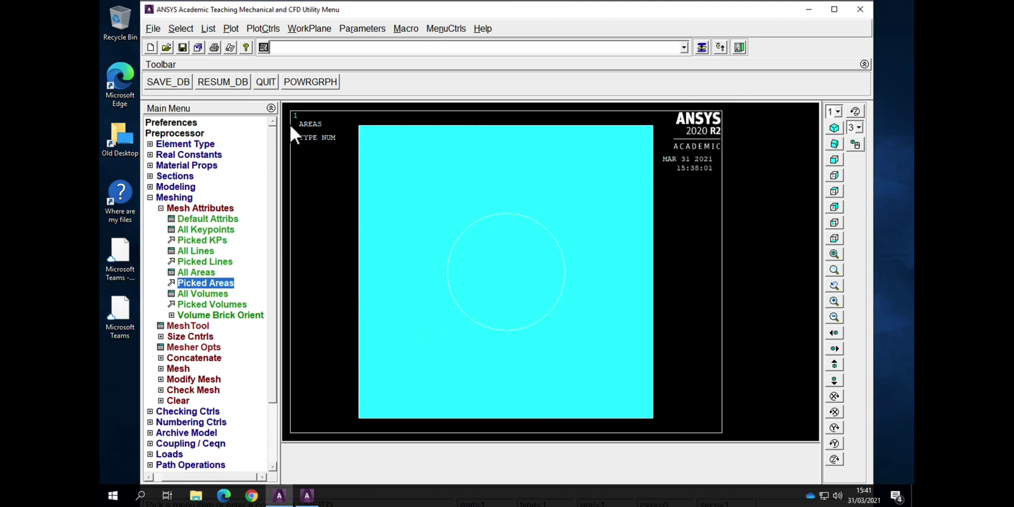
pyautogui.click(214, 29)
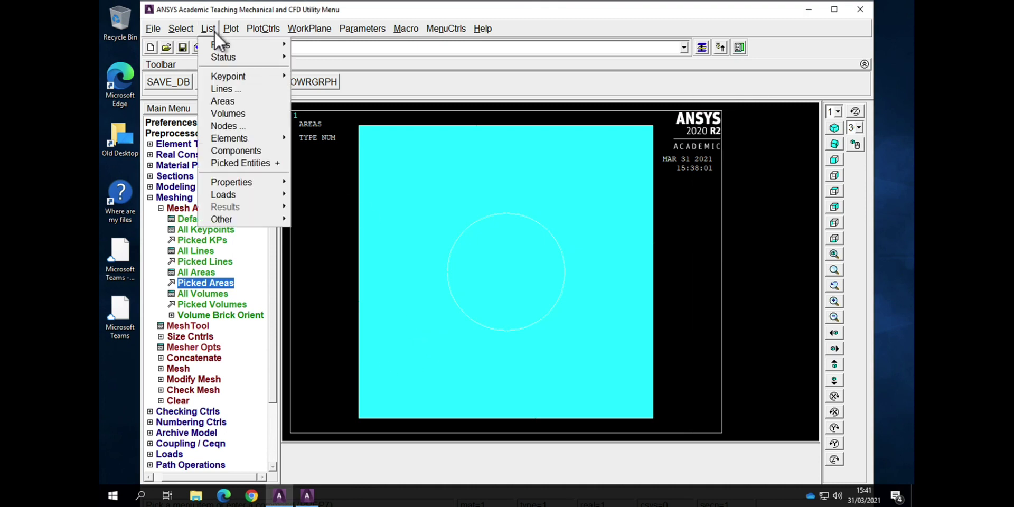
pyautogui.click(227, 101)
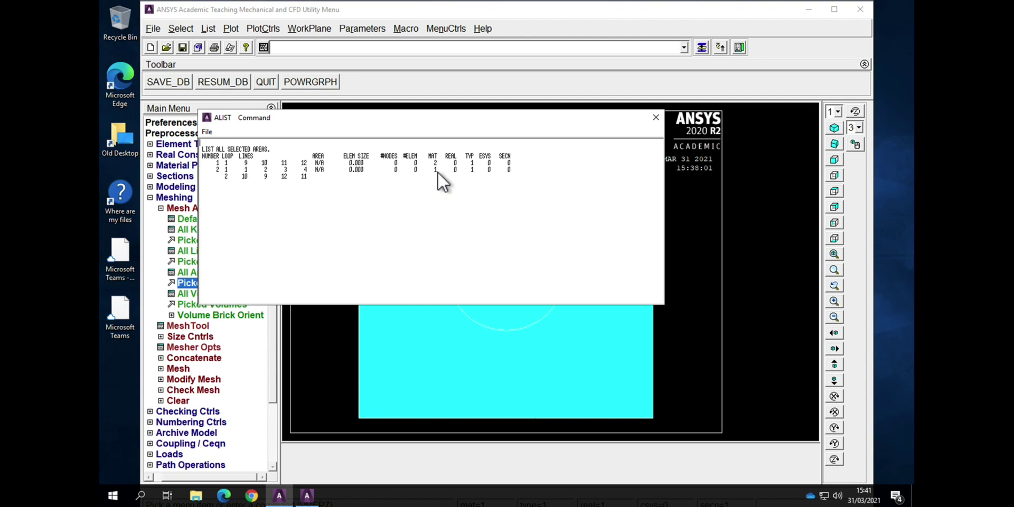
pyautogui.click(657, 121)
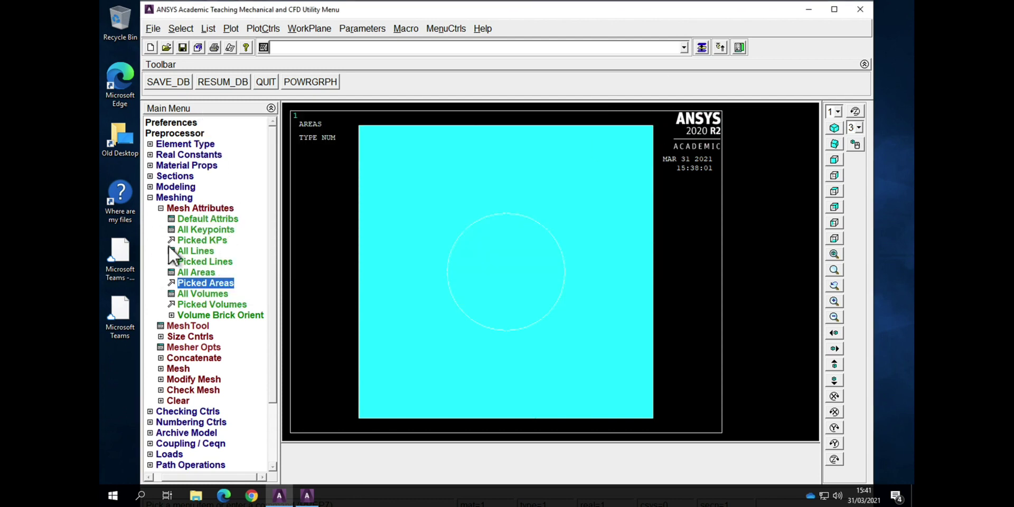
# - Mesh all areas with MeshTool Smart Size one level finer, dismissing the PLANE13 triangle warning
pyautogui.click(160, 208)
pyautogui.click(182, 221)
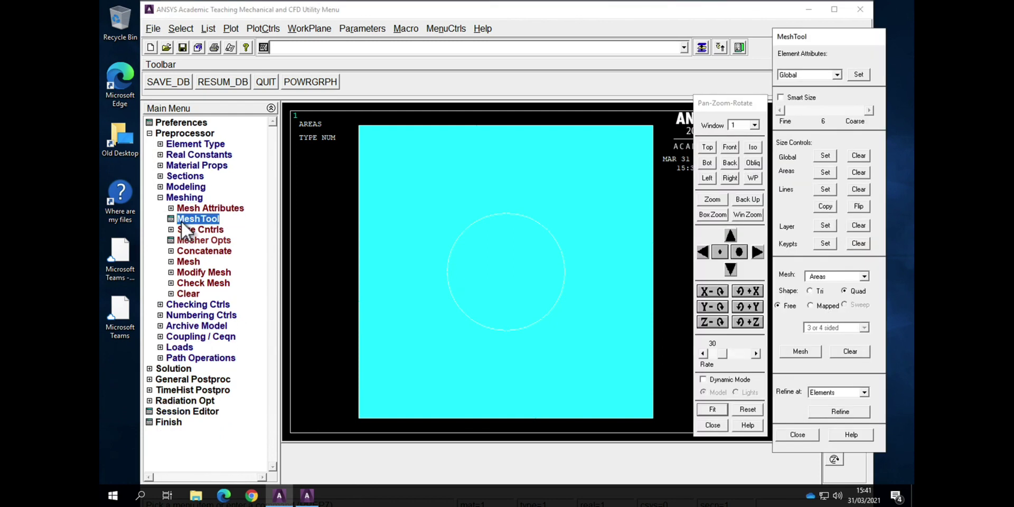
pyautogui.click(785, 100)
pyautogui.click(801, 113)
pyautogui.click(794, 352)
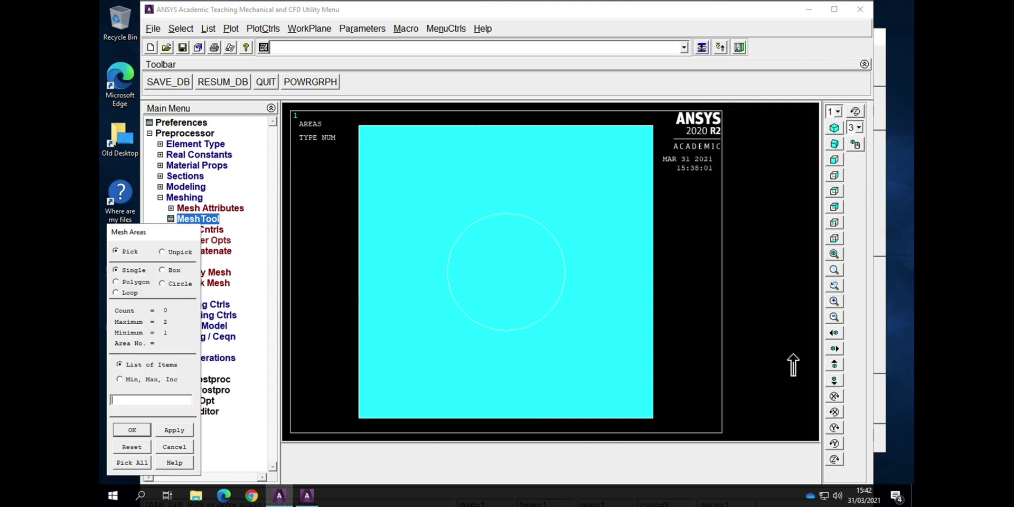
pyautogui.click(131, 462)
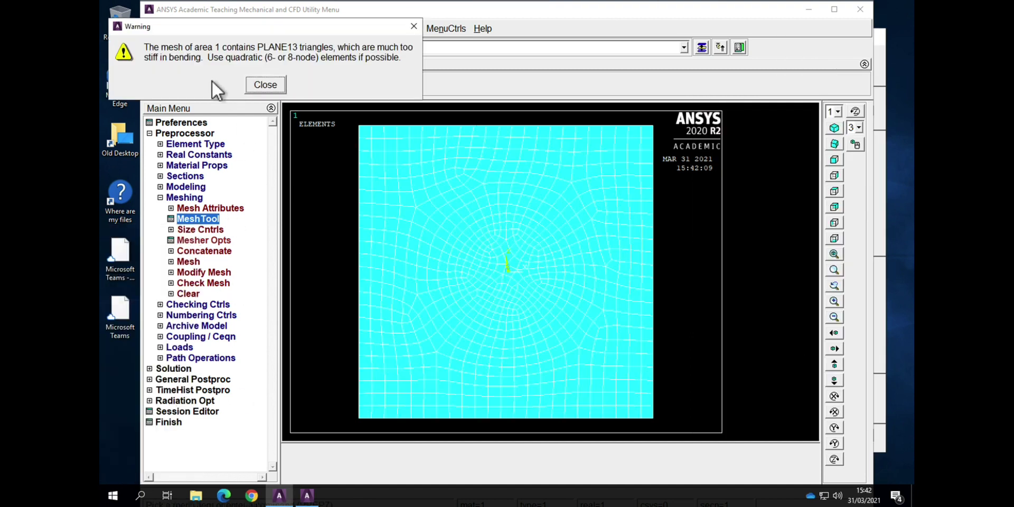
pyautogui.click(264, 85)
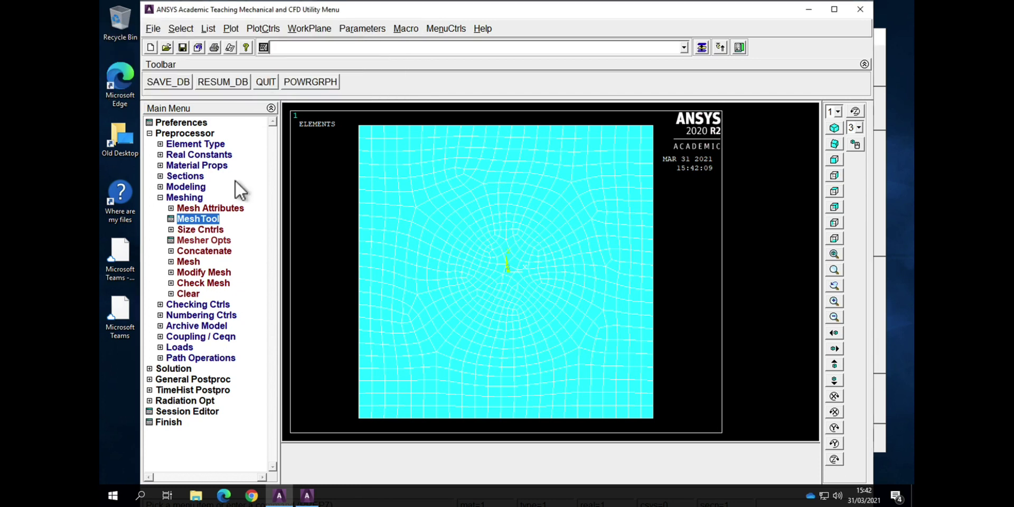
pyautogui.click(162, 199)
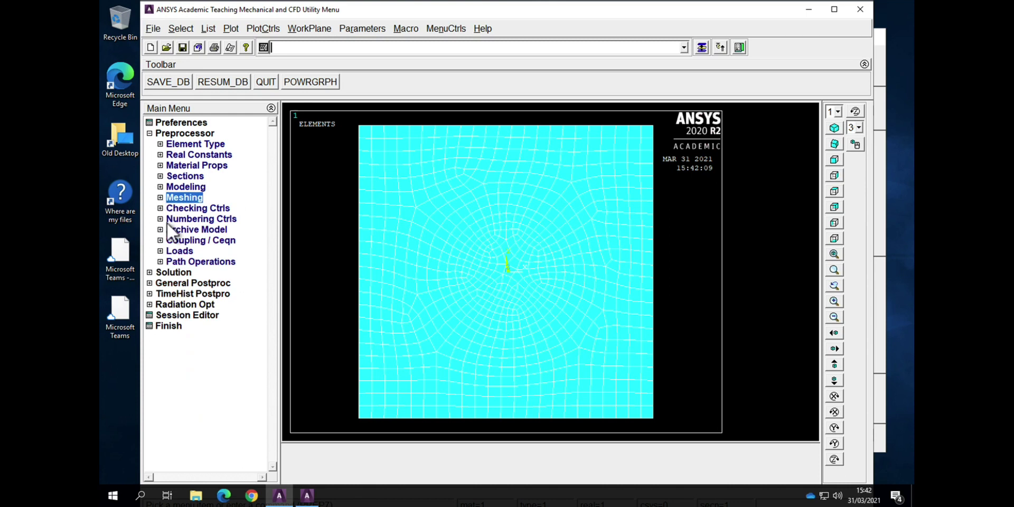
# - Box-select the 24 nodes along the top edge and give them a voltage of 0
pyautogui.click(150, 134)
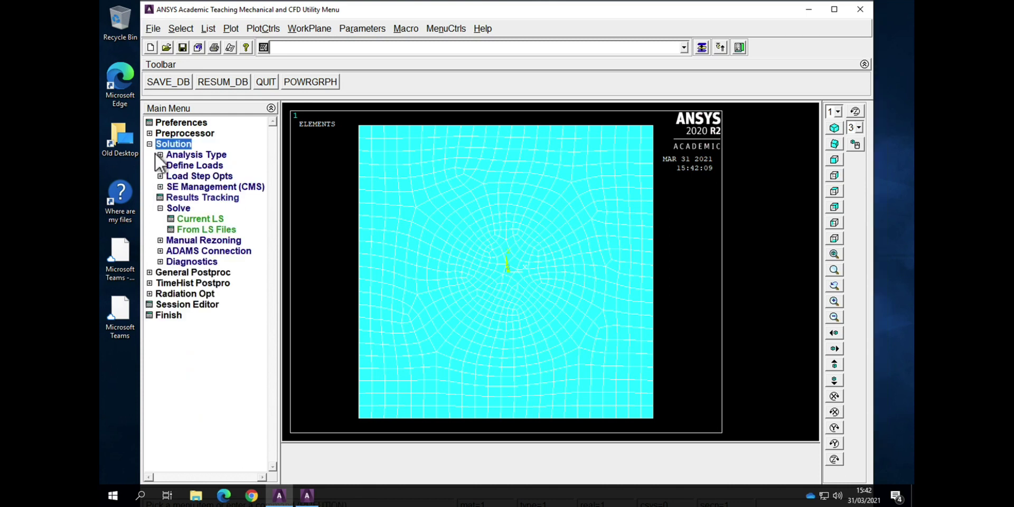
pyautogui.click(161, 166)
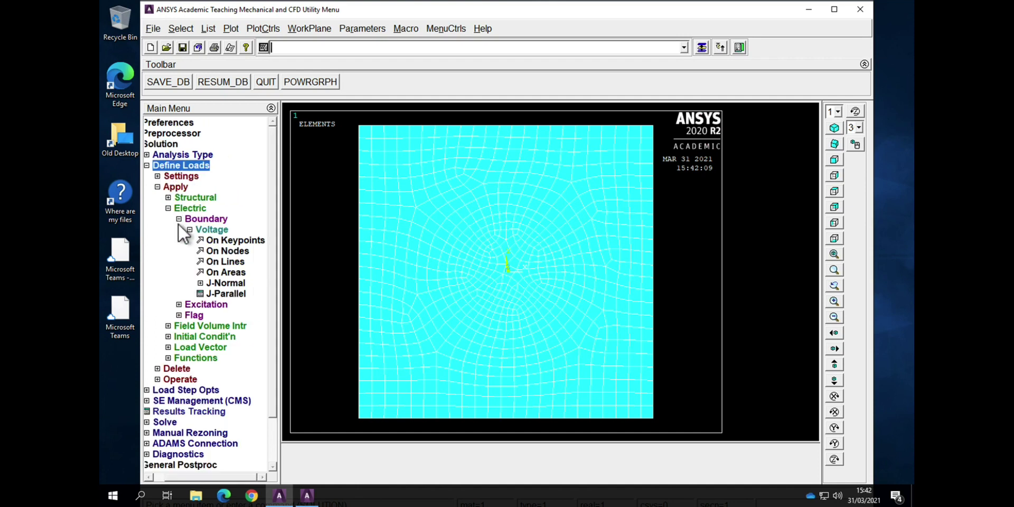
pyautogui.click(222, 251)
pyautogui.click(174, 272)
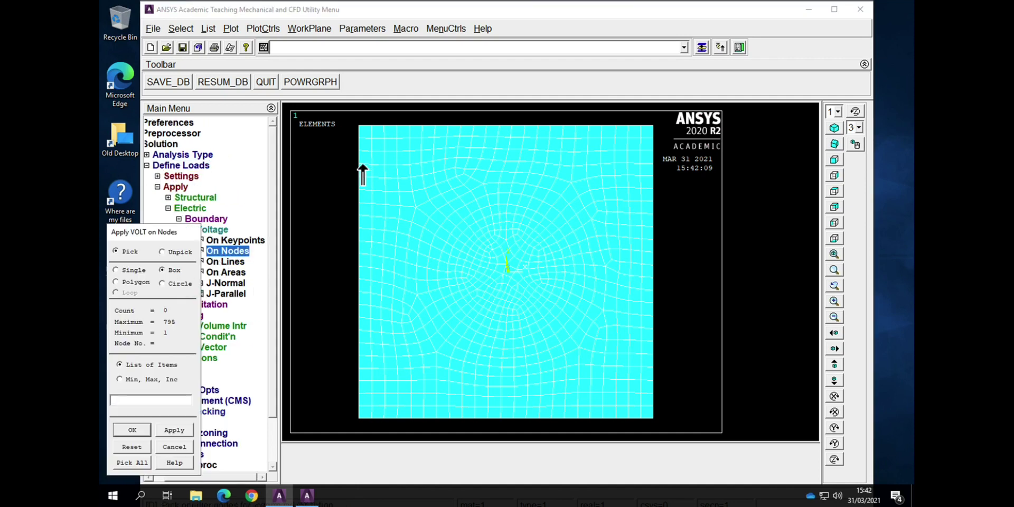
pyautogui.moveTo(358, 123); pyautogui.dragTo(621, 147)
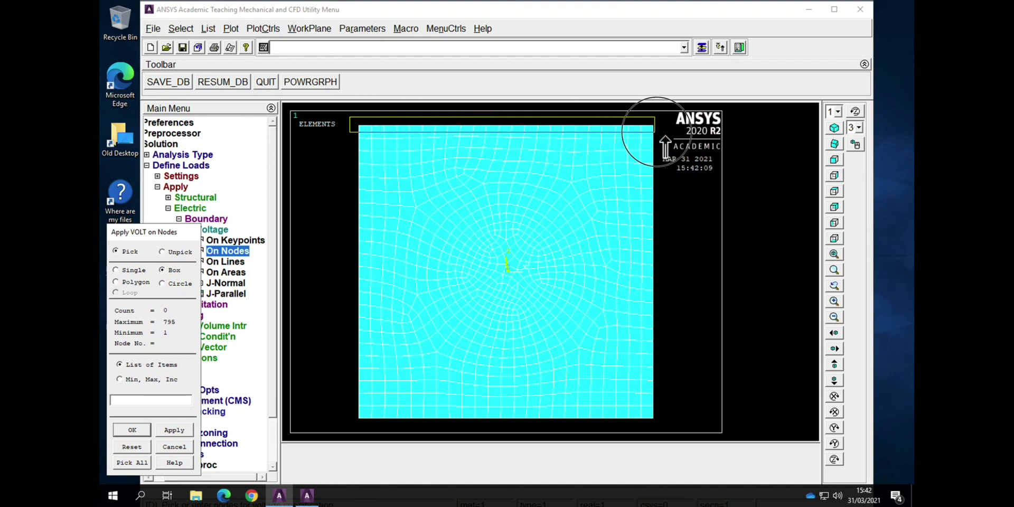
pyautogui.moveTo(621, 147); pyautogui.dragTo(668, 136)
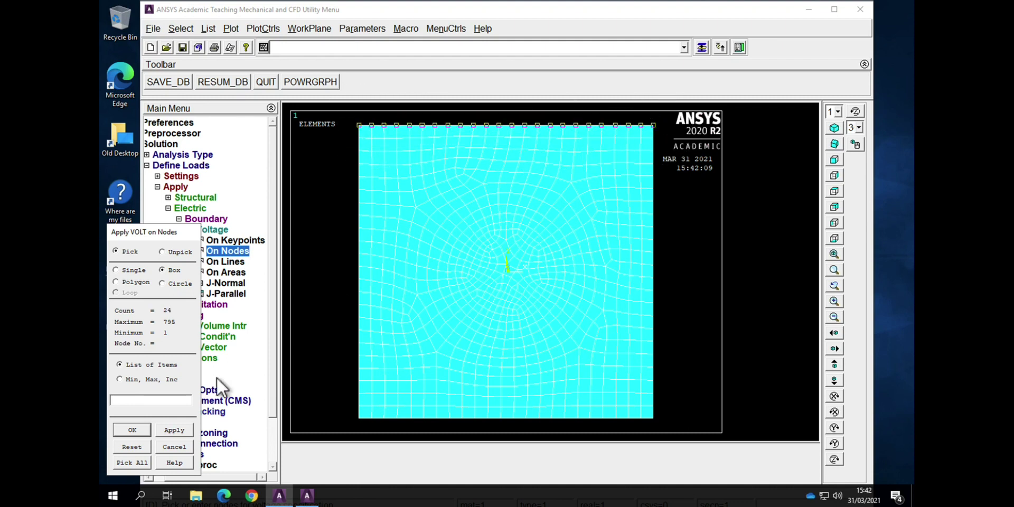
pyautogui.click(129, 432)
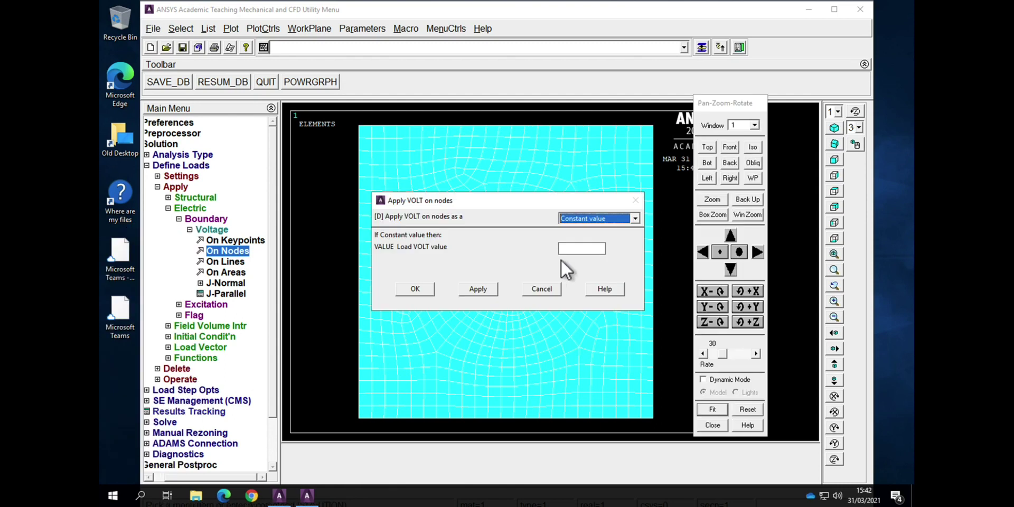
pyautogui.click(575, 248)
pyautogui.write('0')
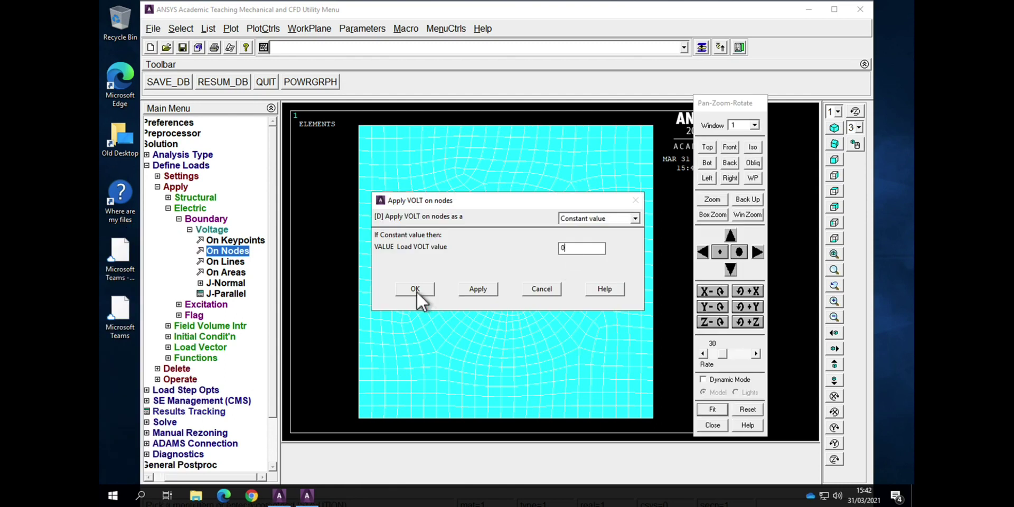
pyautogui.click(415, 289)
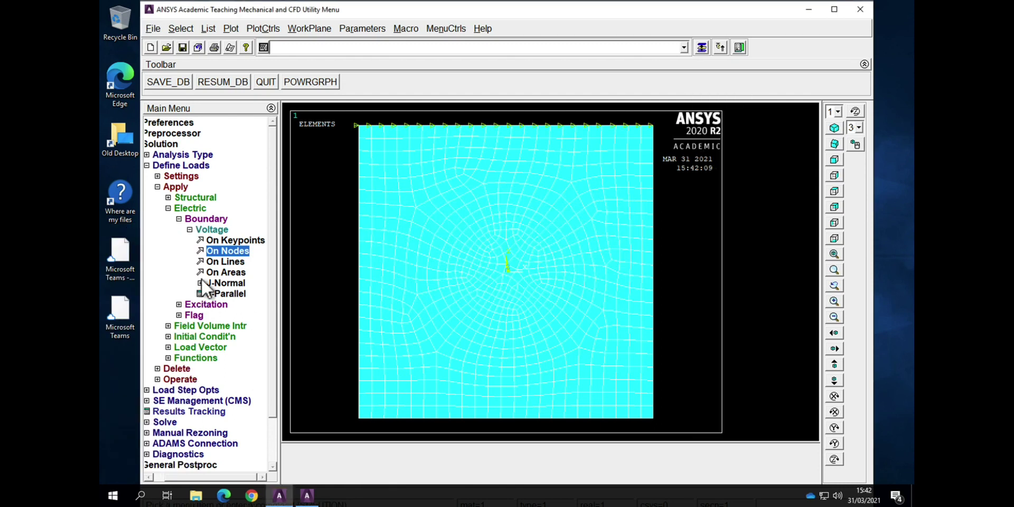
# - Box-select the 24 bottom-edge nodes and apply the voltage value to them
pyautogui.click(221, 255)
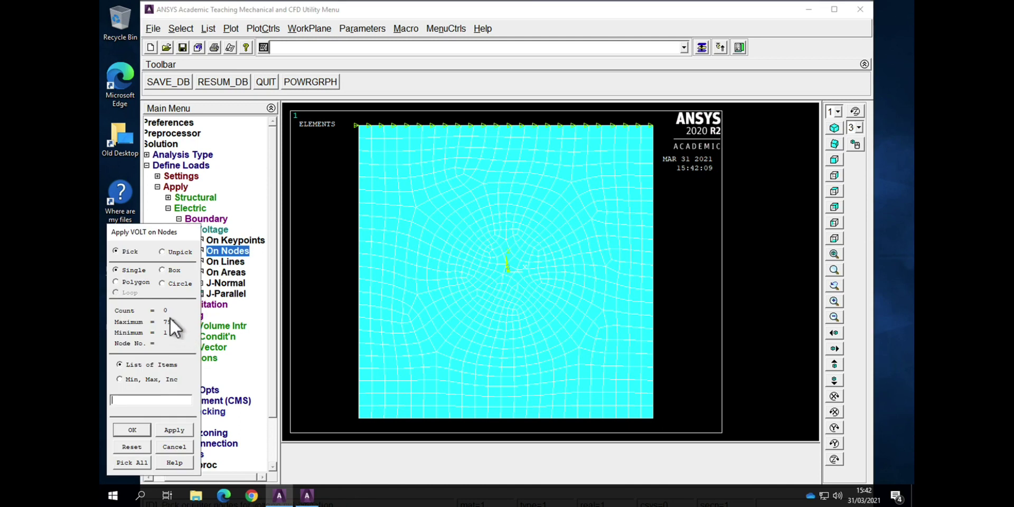
pyautogui.click(161, 274)
pyautogui.click(349, 418)
pyautogui.moveTo(349, 418); pyautogui.dragTo(673, 432)
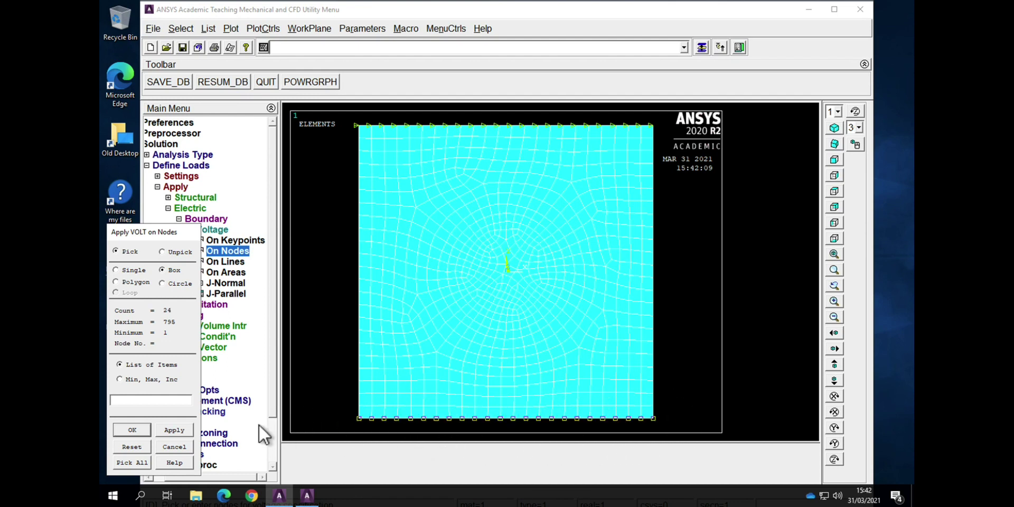
pyautogui.click(139, 432)
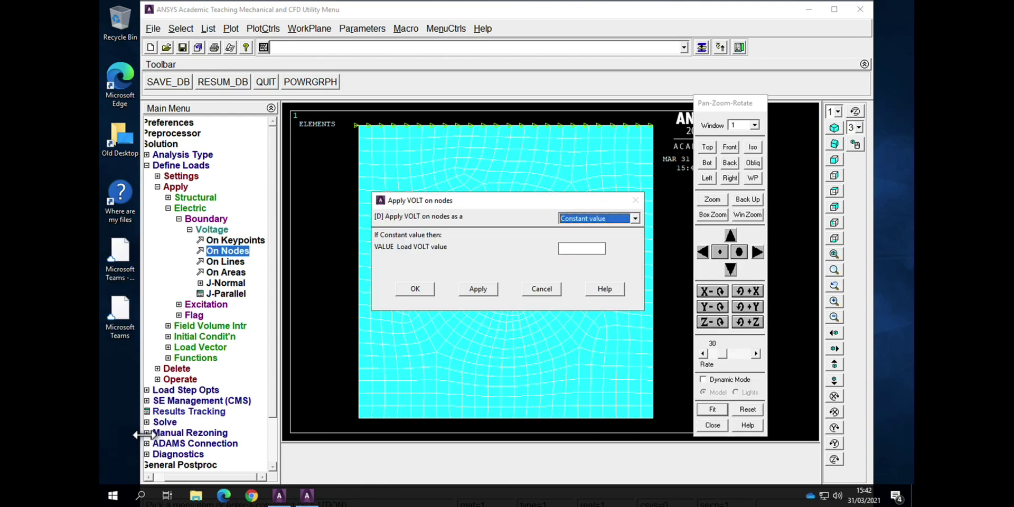
pyautogui.click(568, 248)
pyautogui.write('10')
pyautogui.click(410, 292)
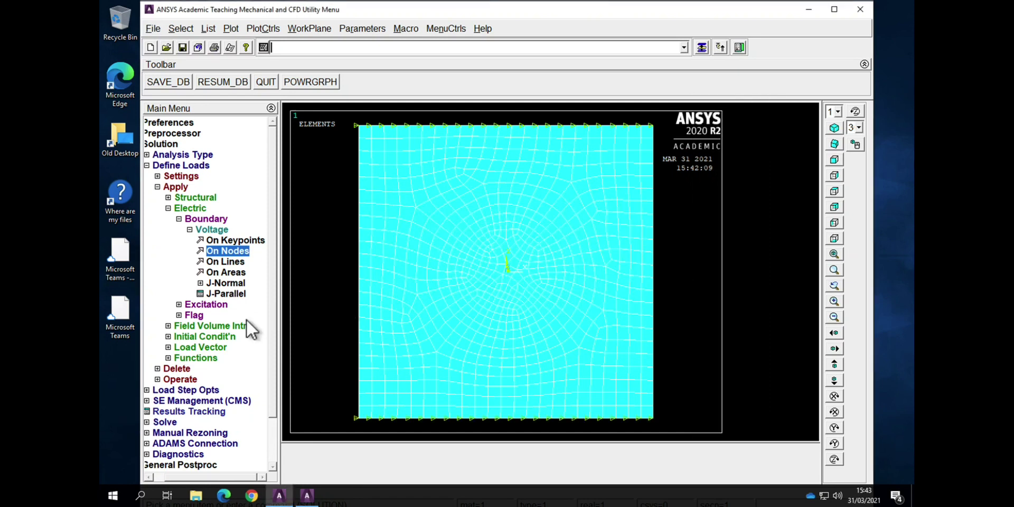
# - Solve the current load step, accepting the warnings and closing the status window
pyautogui.click(178, 219)
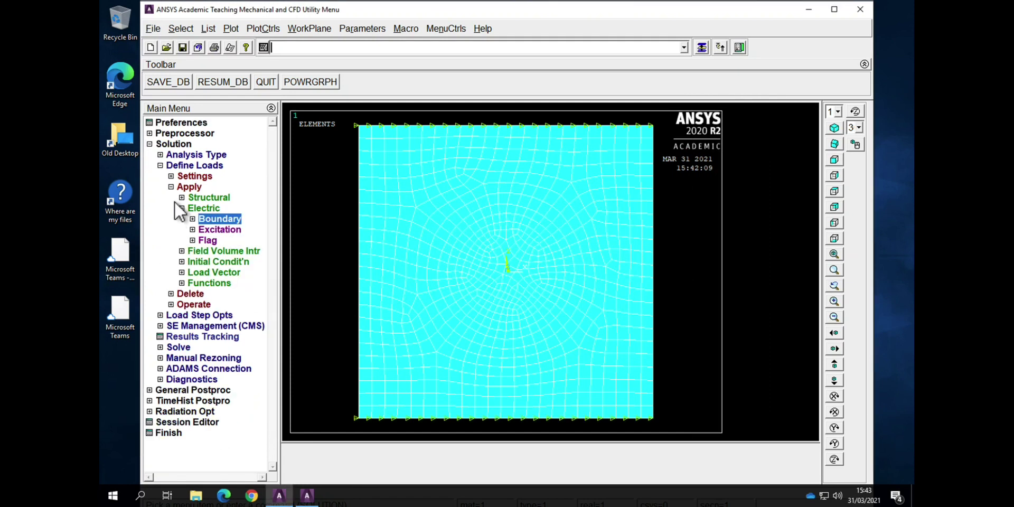
pyautogui.click(171, 188)
pyautogui.click(161, 168)
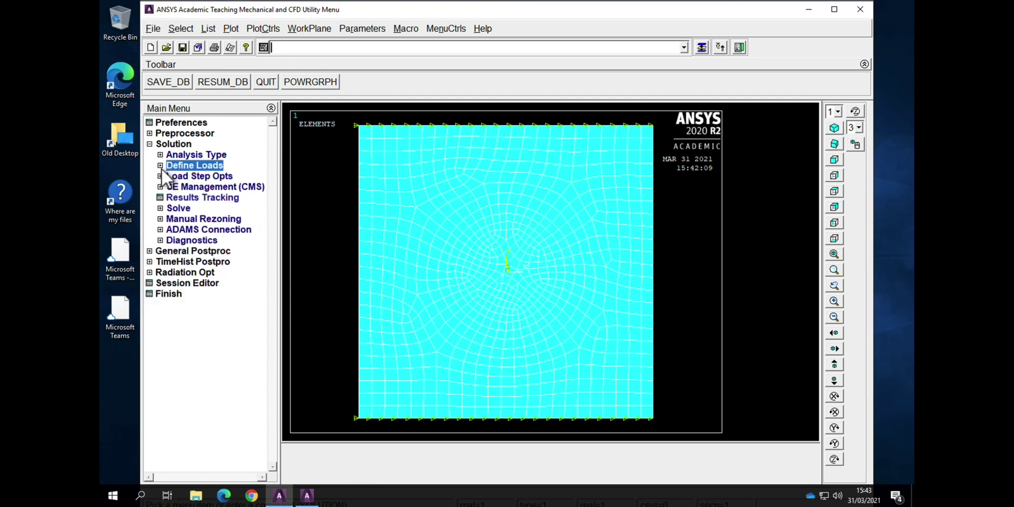
pyautogui.click(161, 209)
pyautogui.click(175, 224)
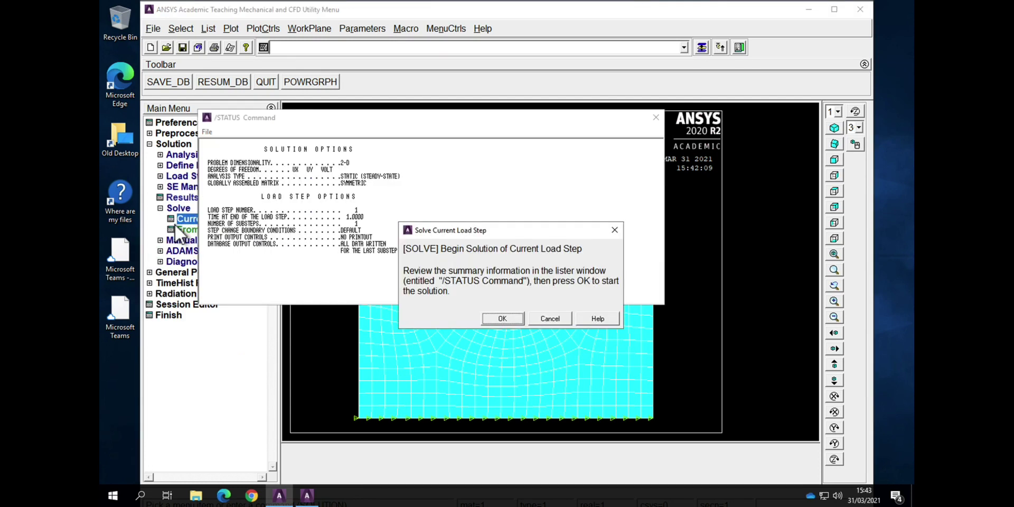
pyautogui.click(496, 317)
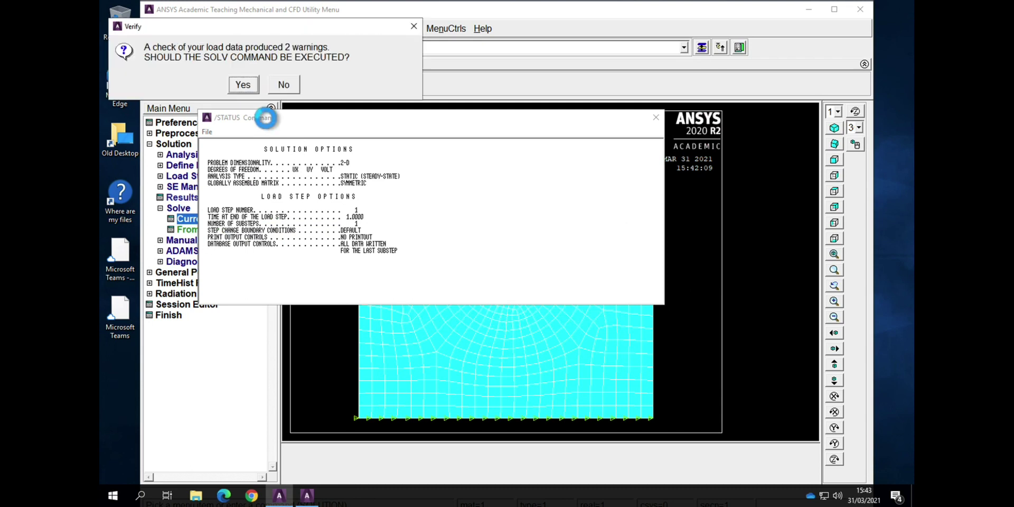
pyautogui.click(248, 87)
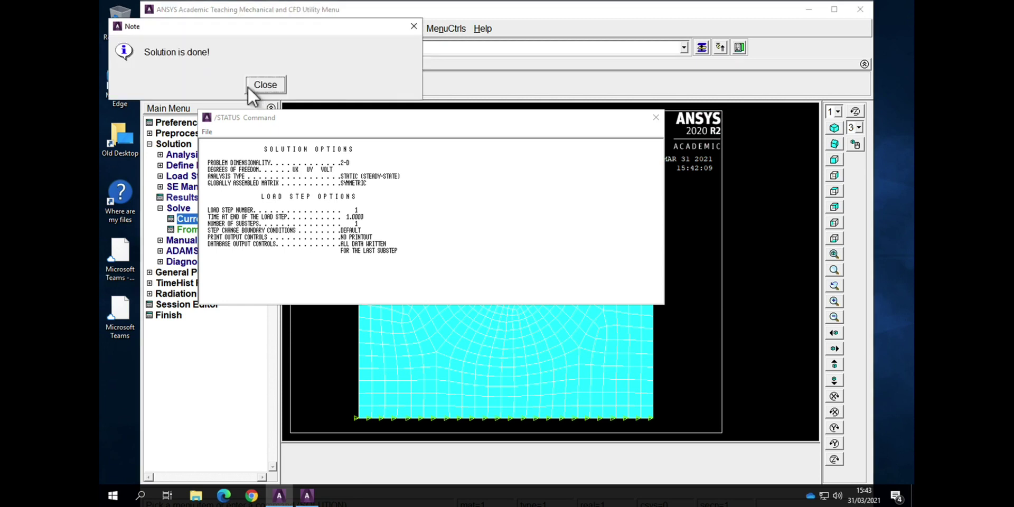
pyautogui.click(265, 84)
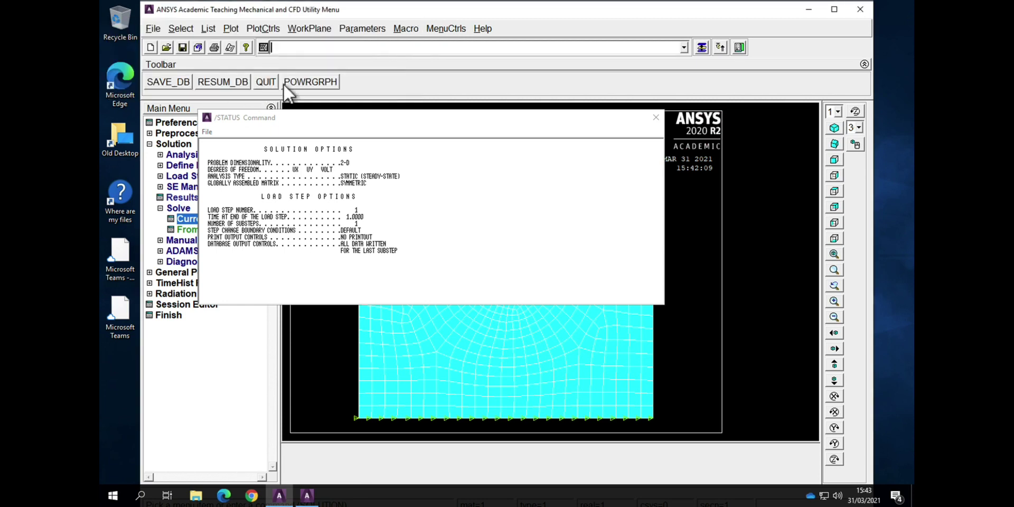
pyautogui.click(656, 117)
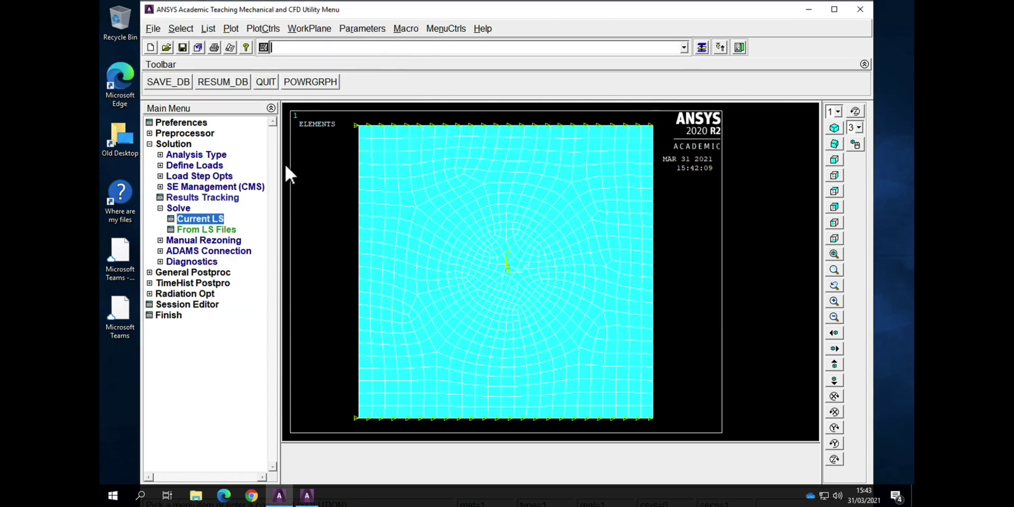
# - Read in the first result set in General Postproc
pyautogui.click(150, 273)
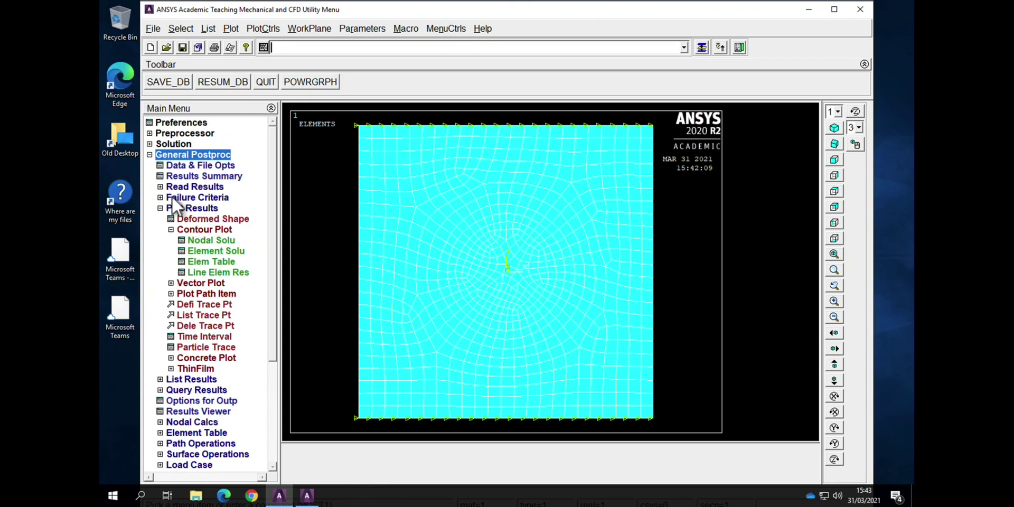
pyautogui.click(162, 190)
pyautogui.click(185, 200)
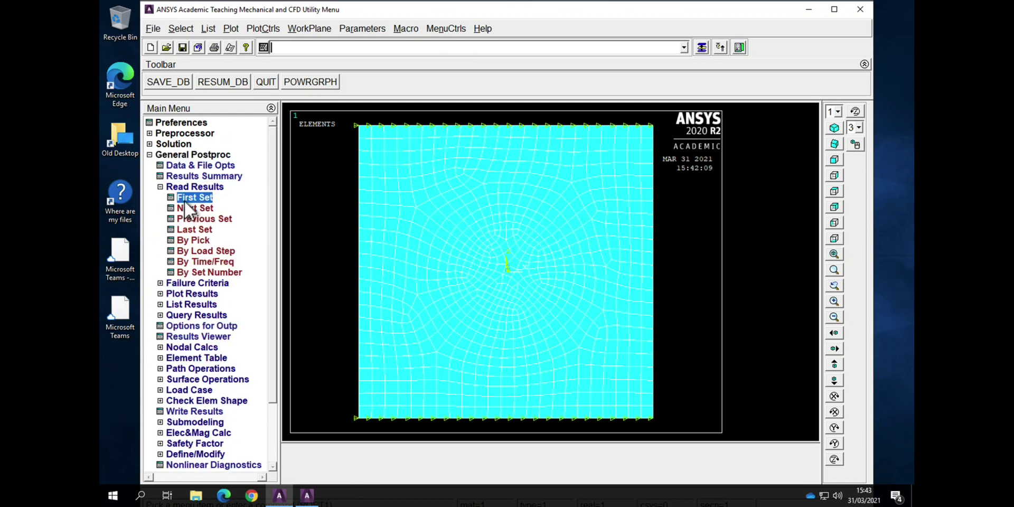
pyautogui.click(161, 187)
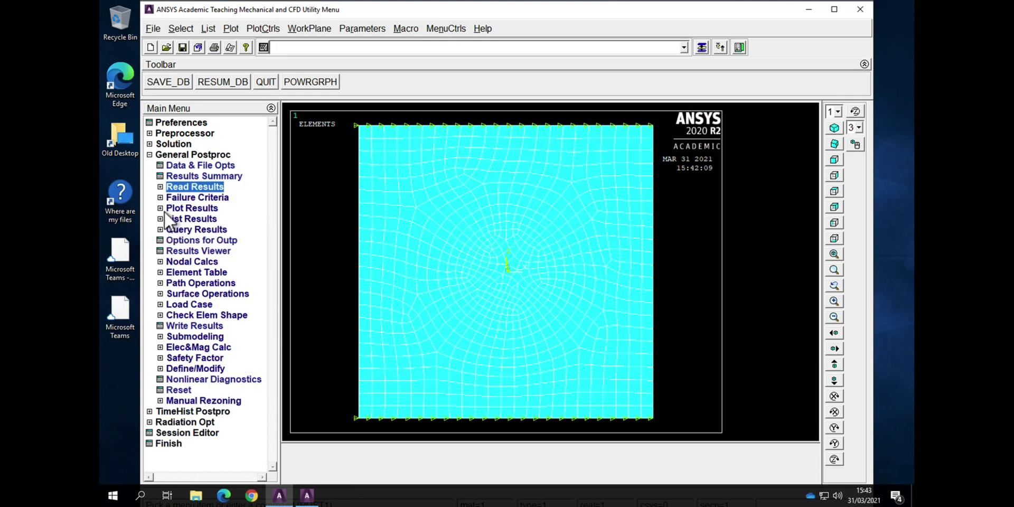
# - Plot a nodal contour of the Y-component of the electric field
pyautogui.click(164, 211)
pyautogui.click(201, 242)
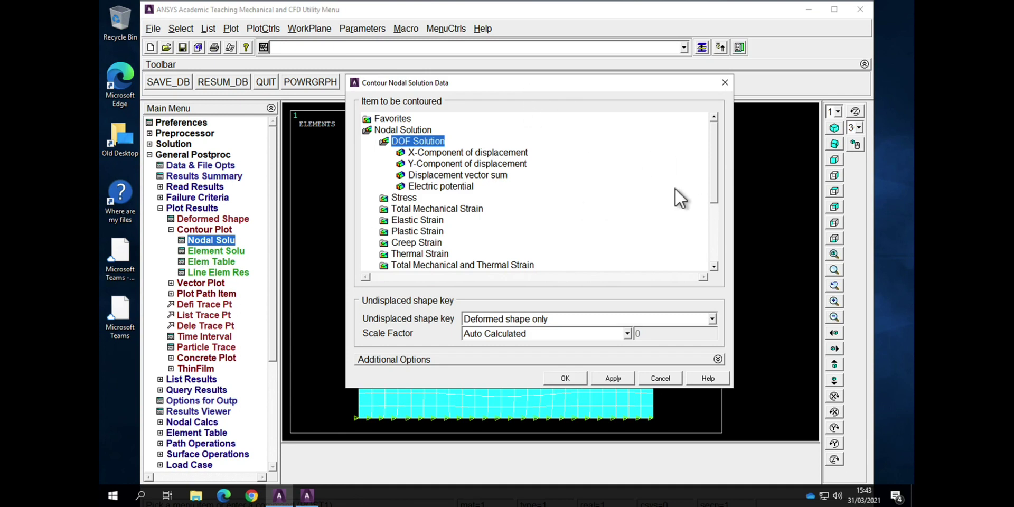
pyautogui.moveTo(714, 188); pyautogui.dragTo(712, 233)
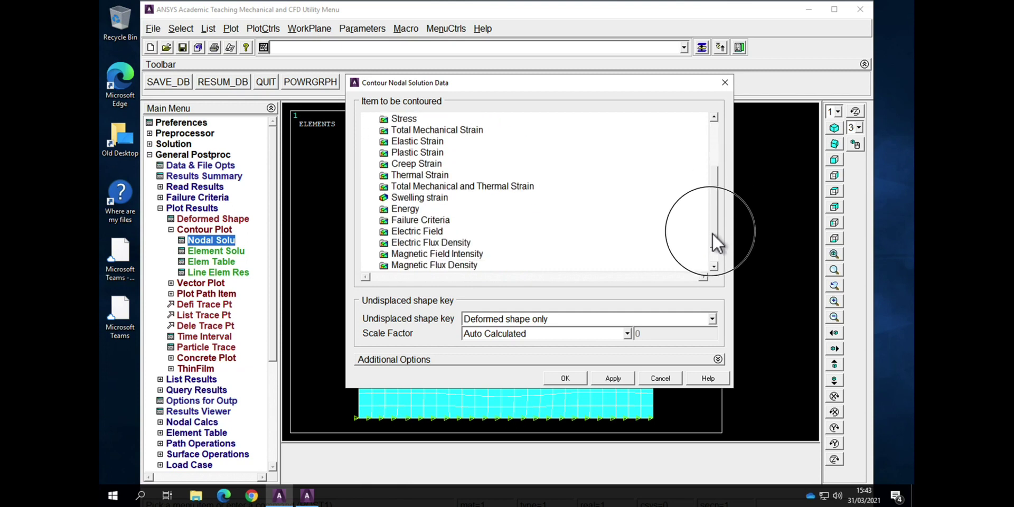
pyautogui.click(435, 231)
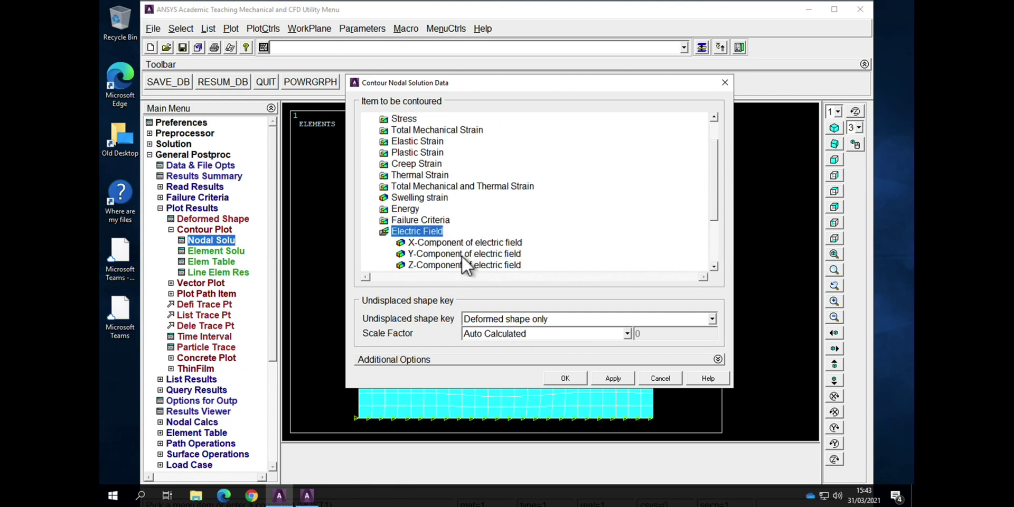
pyautogui.click(462, 254)
pyautogui.click(575, 377)
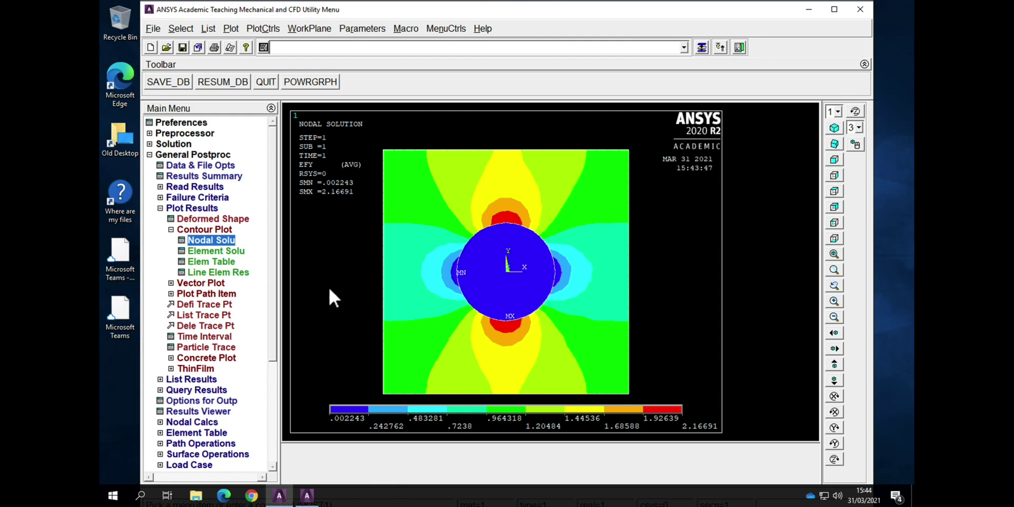
# - Plot the predefined Flux & gradient electric field (EF) vectors over the model
pyautogui.click(179, 285)
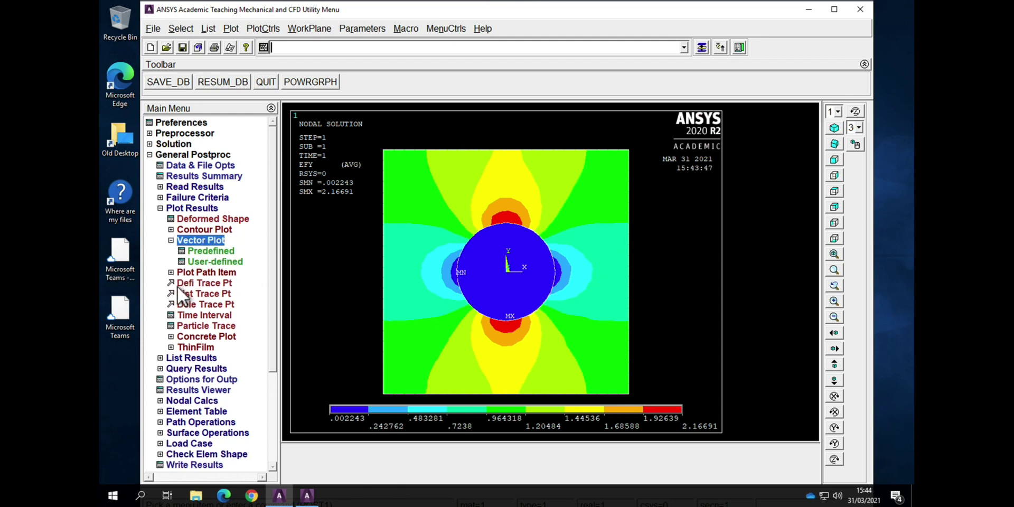
pyautogui.click(193, 252)
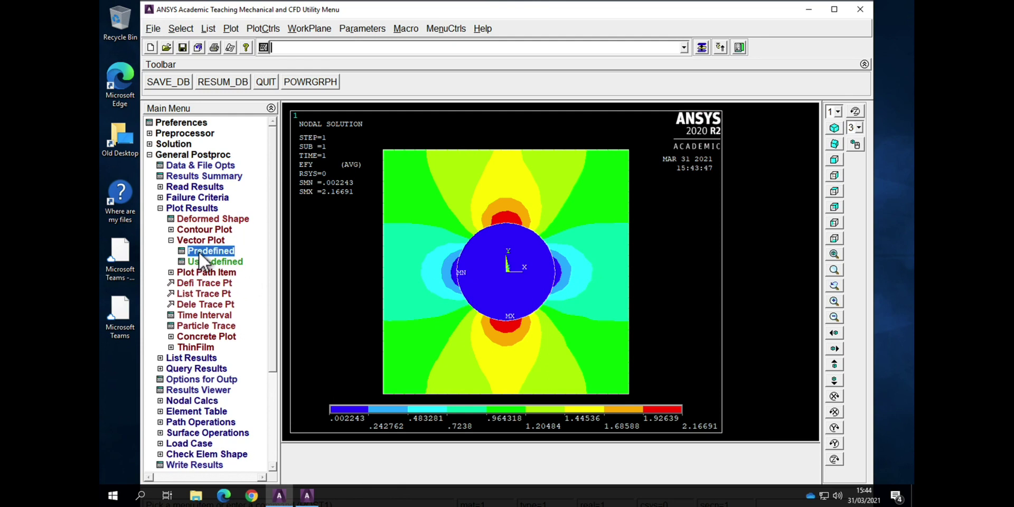
pyautogui.click(592, 144)
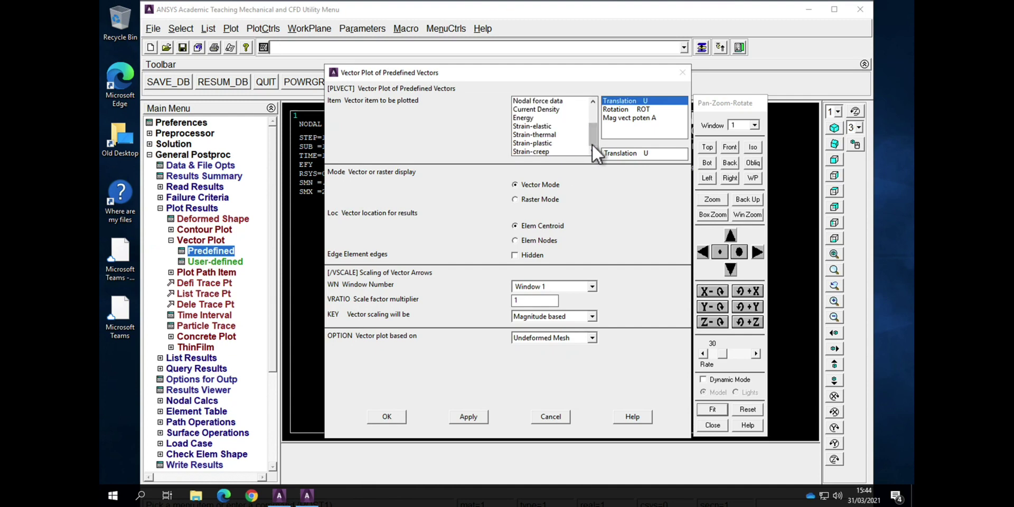
pyautogui.click(592, 117)
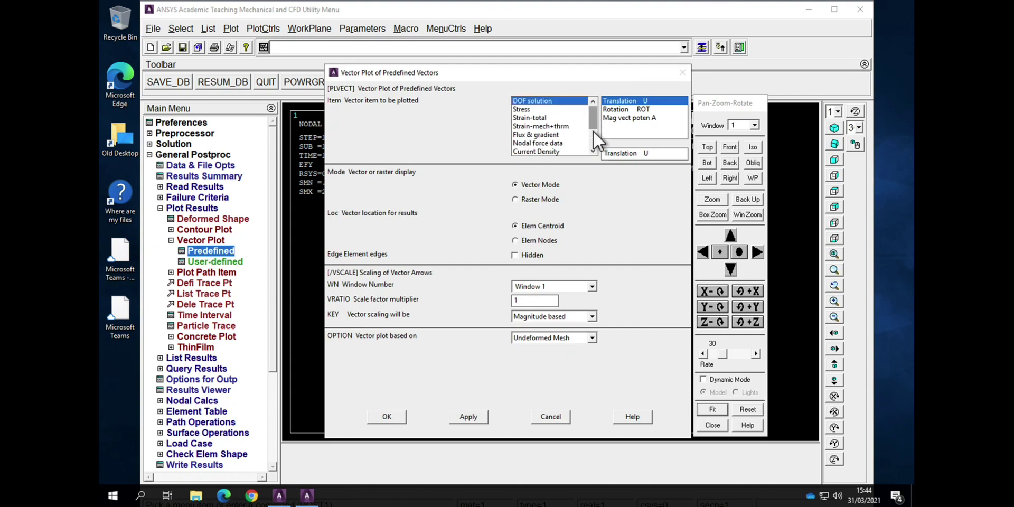
pyautogui.click(561, 135)
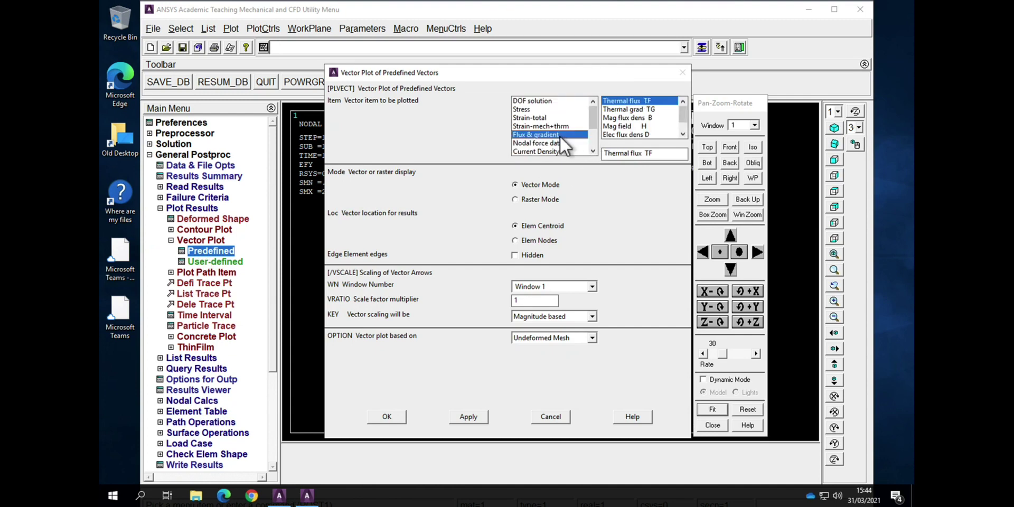
pyautogui.click(682, 134)
pyautogui.click(651, 127)
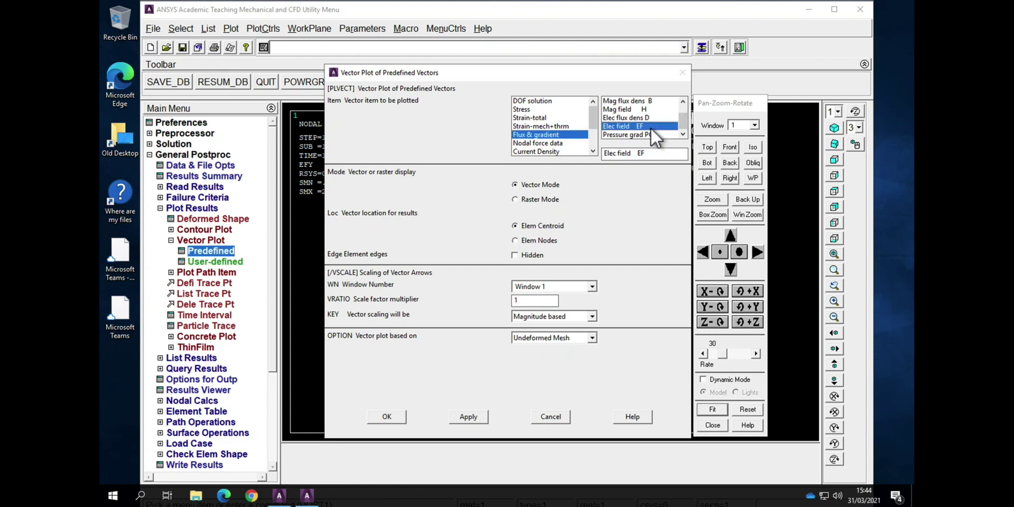
pyautogui.click(397, 420)
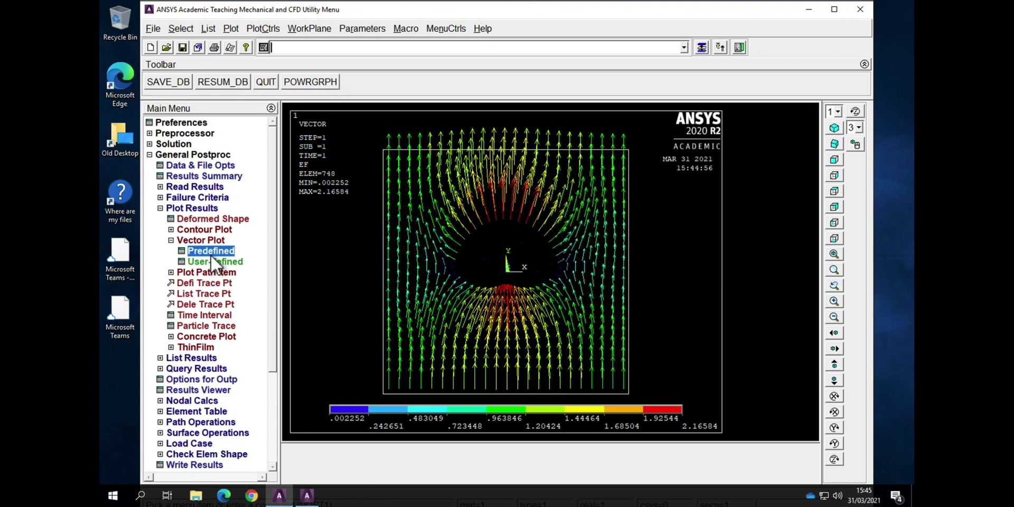
# - Replot the nodal Y-component electric field contour over the model
pyautogui.click(175, 230)
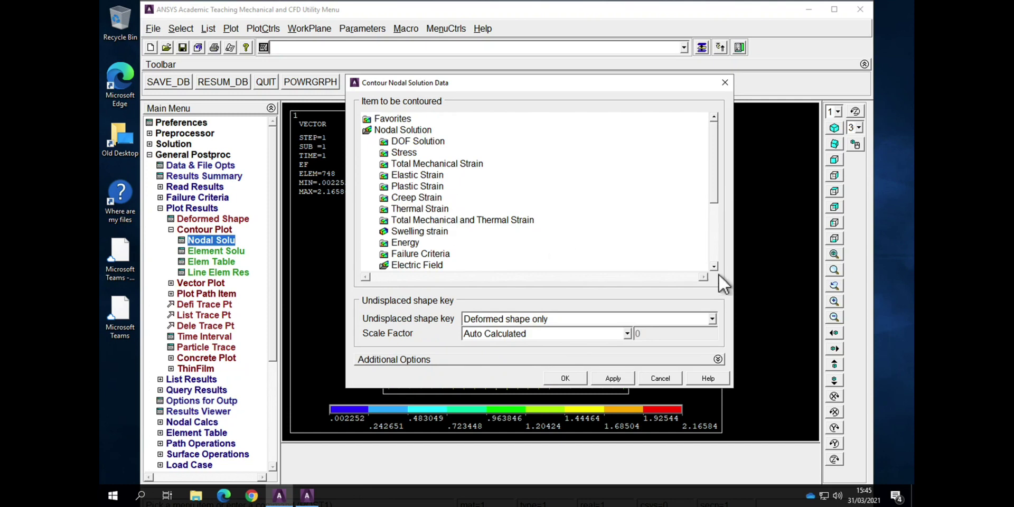
pyautogui.click(717, 266)
pyautogui.click(717, 267)
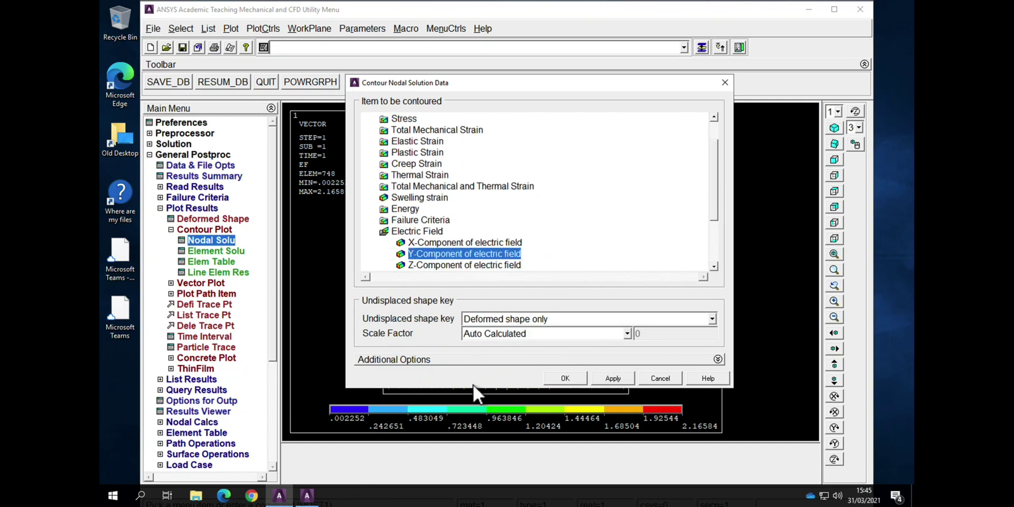
pyautogui.click(560, 378)
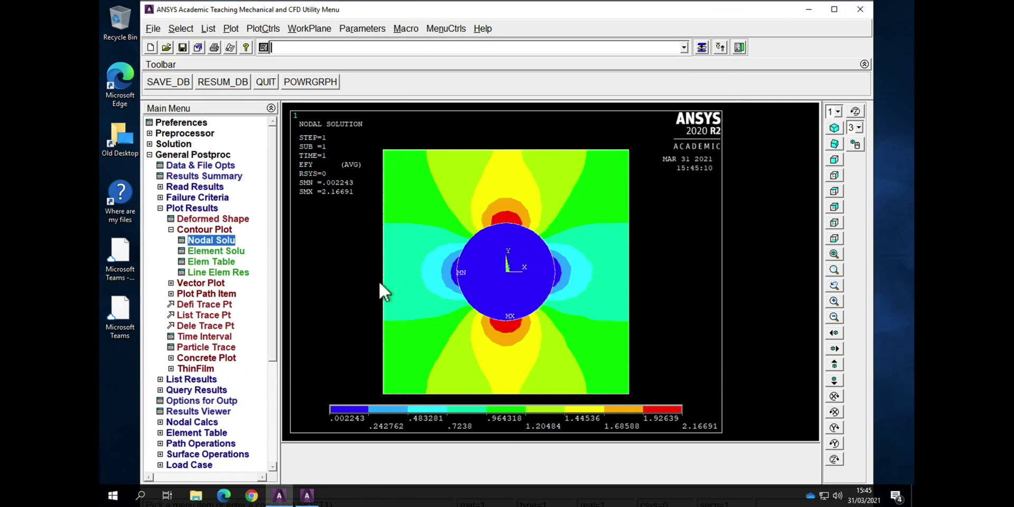